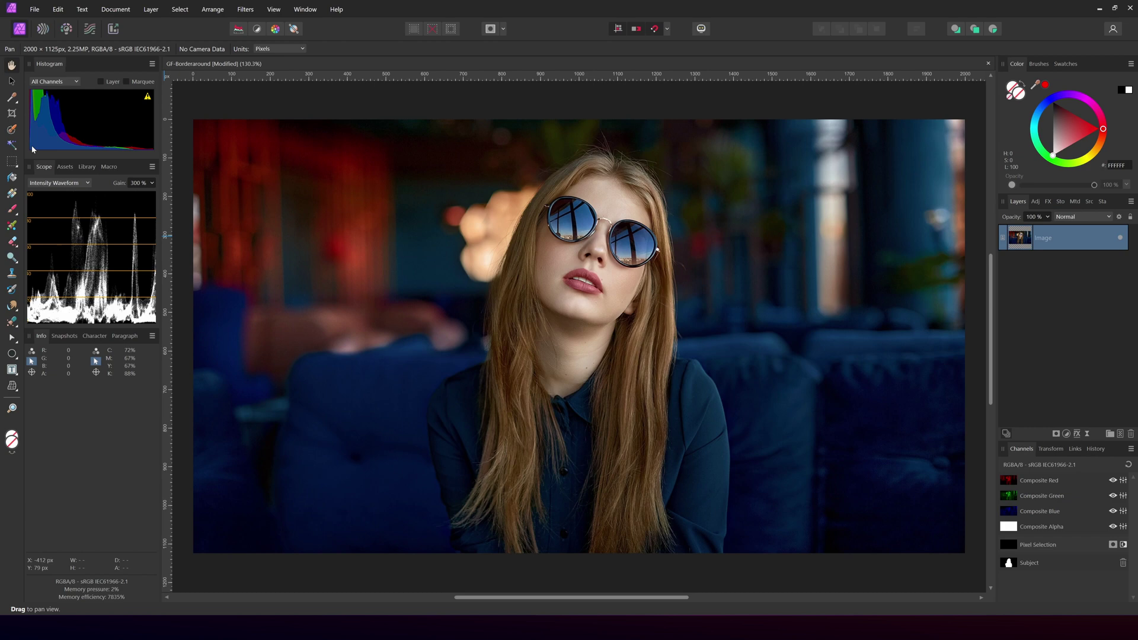
Switch to the Selection Brush tool with the saved Subject channel available.
click(13, 129)
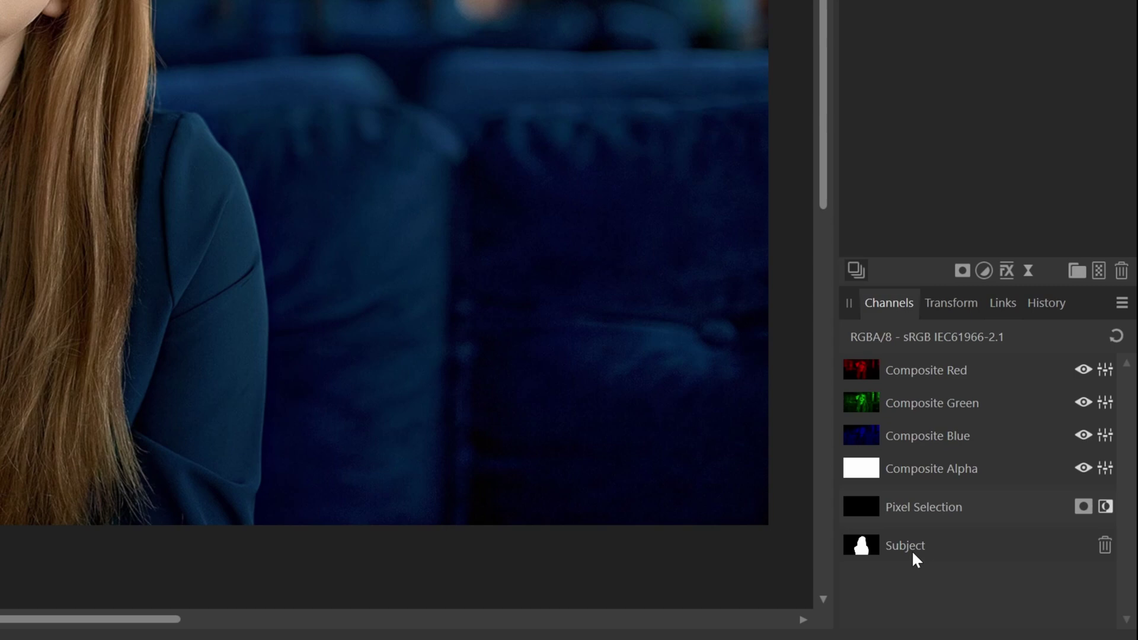
Load the Subject channel as a pixel selection and set Refine output to New layer with mask.
right_click(911, 559)
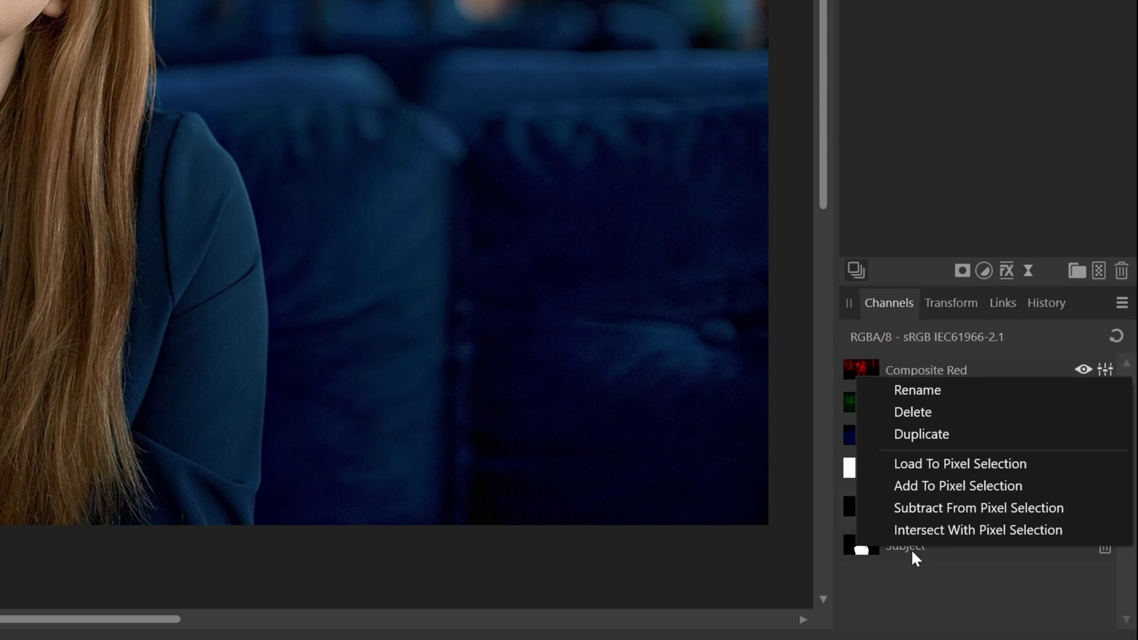
click(912, 468)
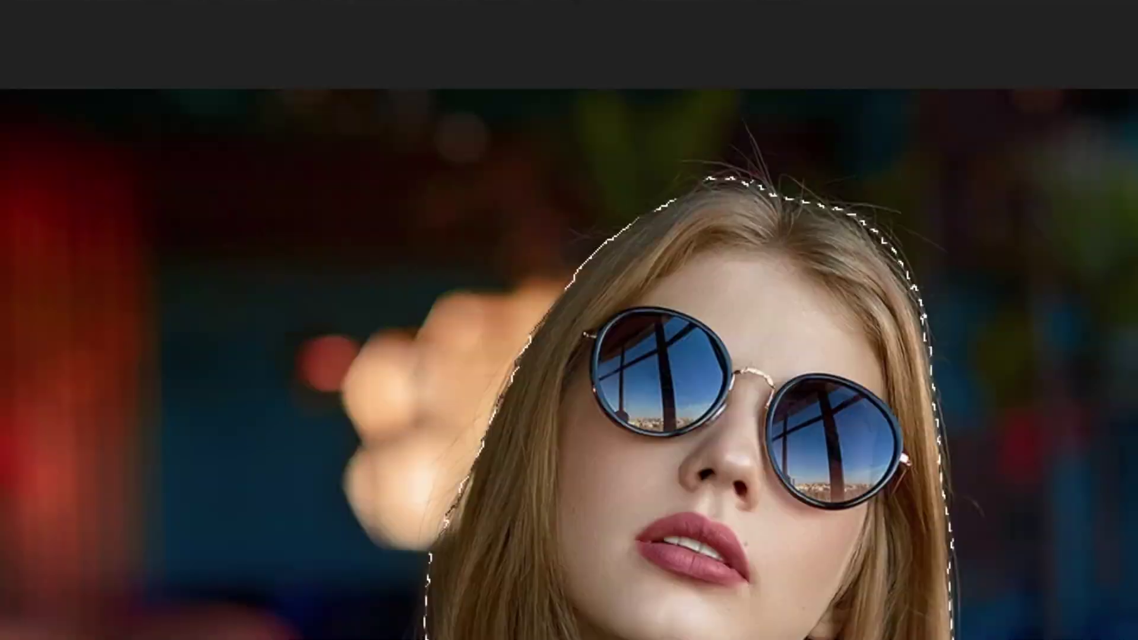
click(297, 158)
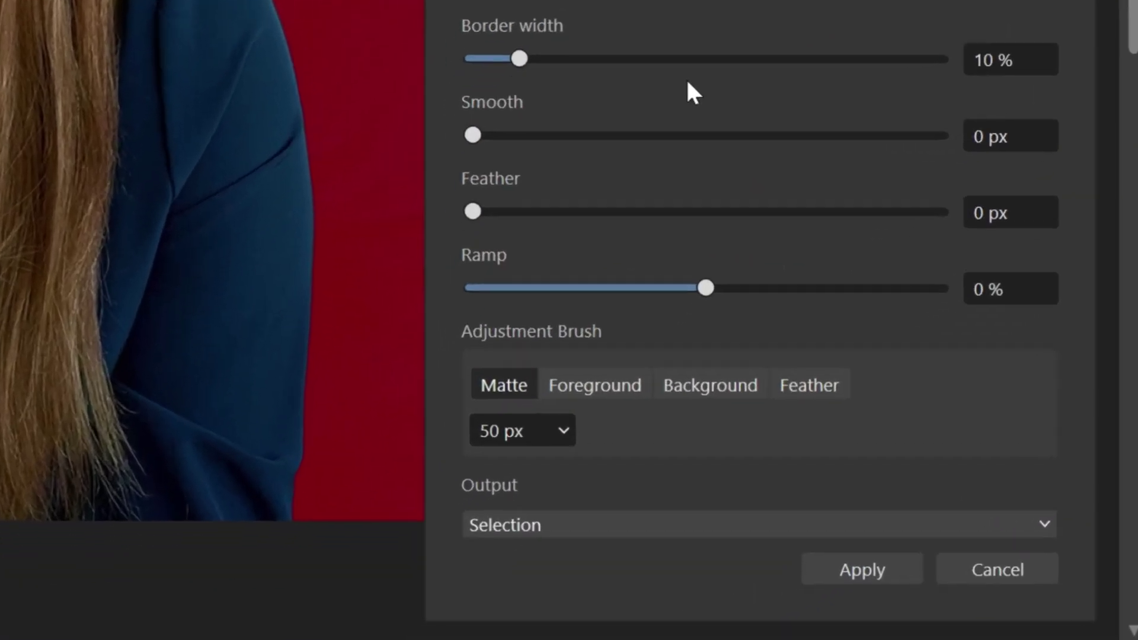
click(664, 520)
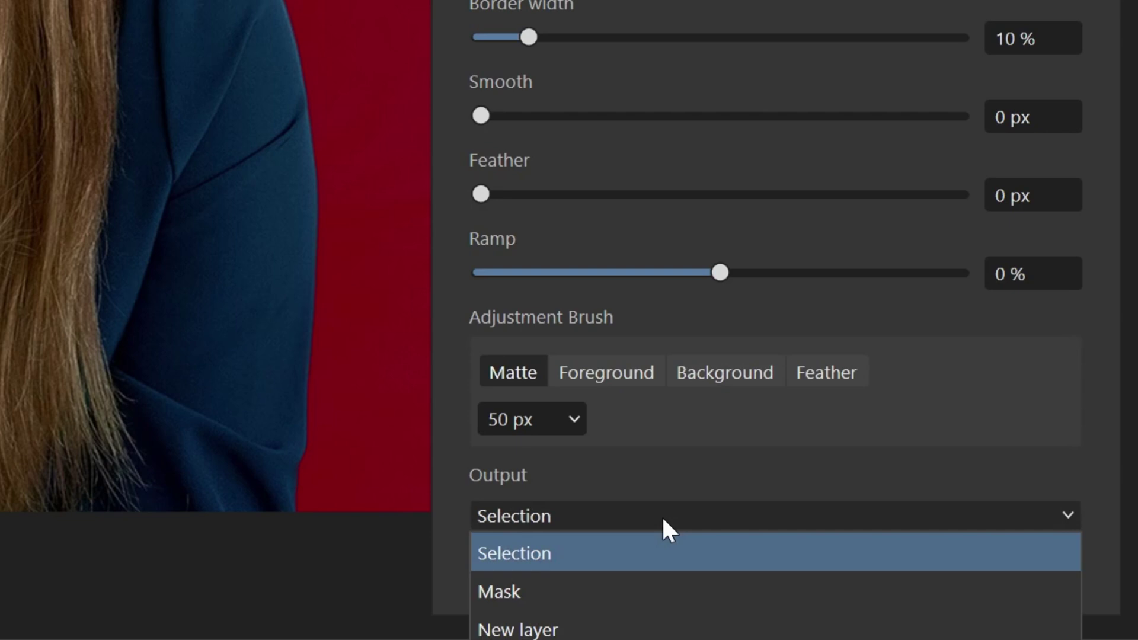
key(Down)
key(Down)
key(Down)
key(Return)
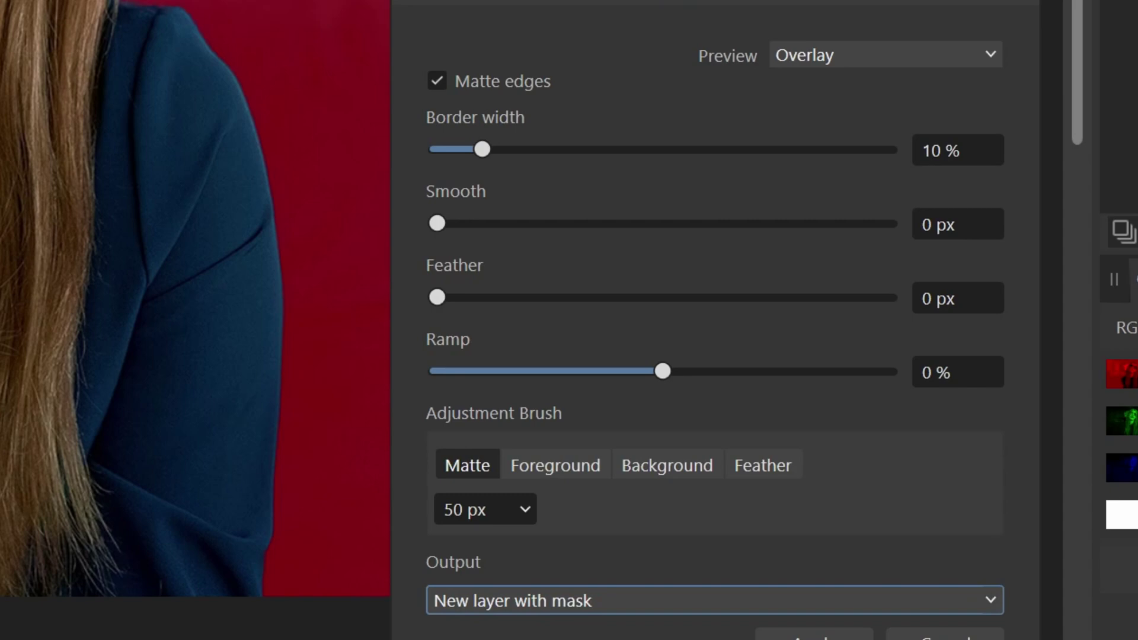
Apply the refinement to cut out the woman and make the Image layer visible again.
click(914, 561)
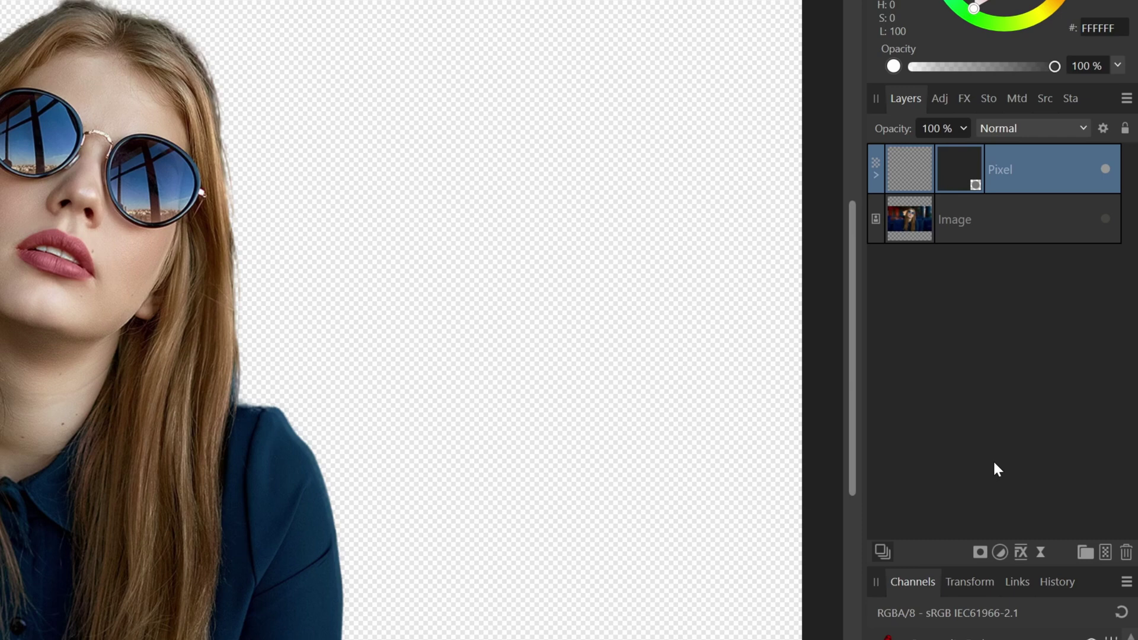
click(1105, 219)
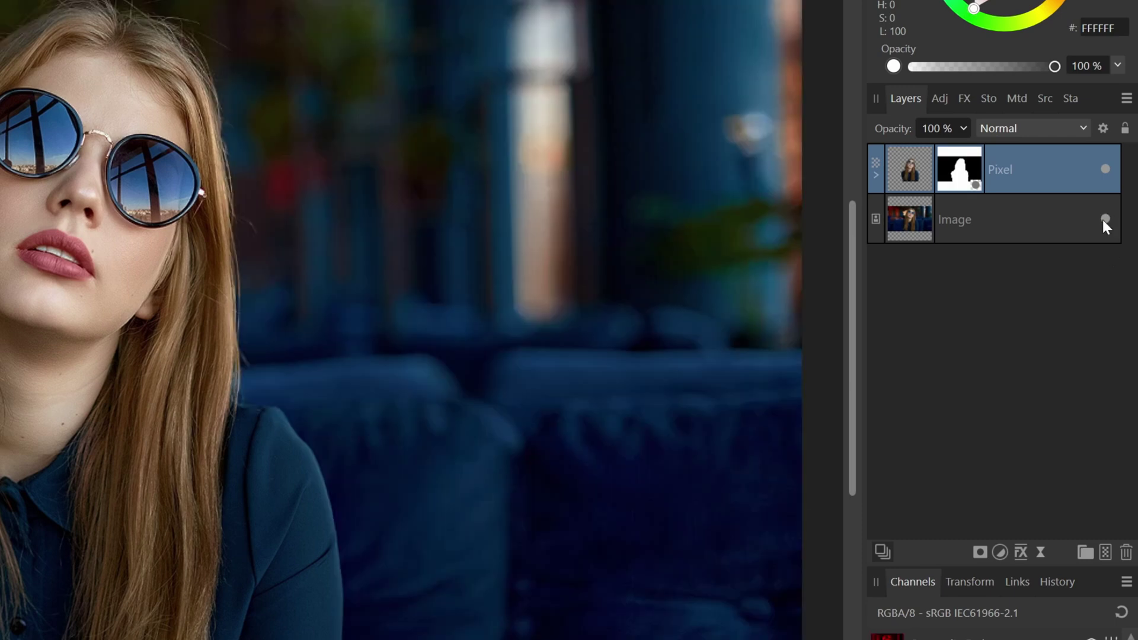
Add a white Outline effect with a 17.5 px radius to the cut-out woman.
click(963, 105)
click(900, 199)
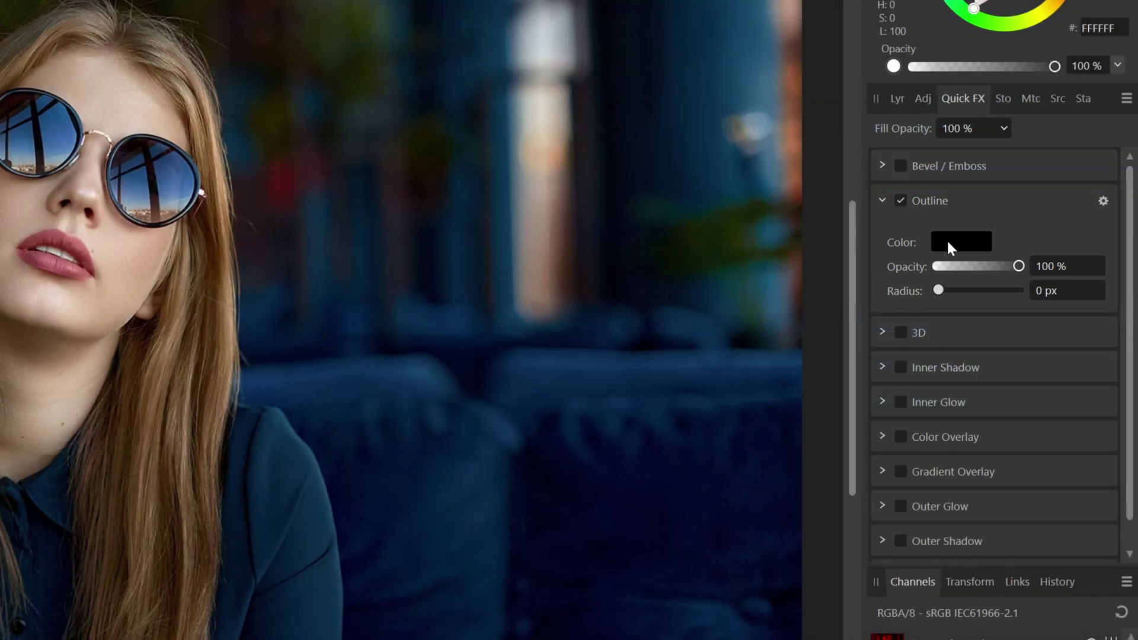
click(948, 239)
drag(935, 327, 932, 426)
drag(939, 292, 979, 292)
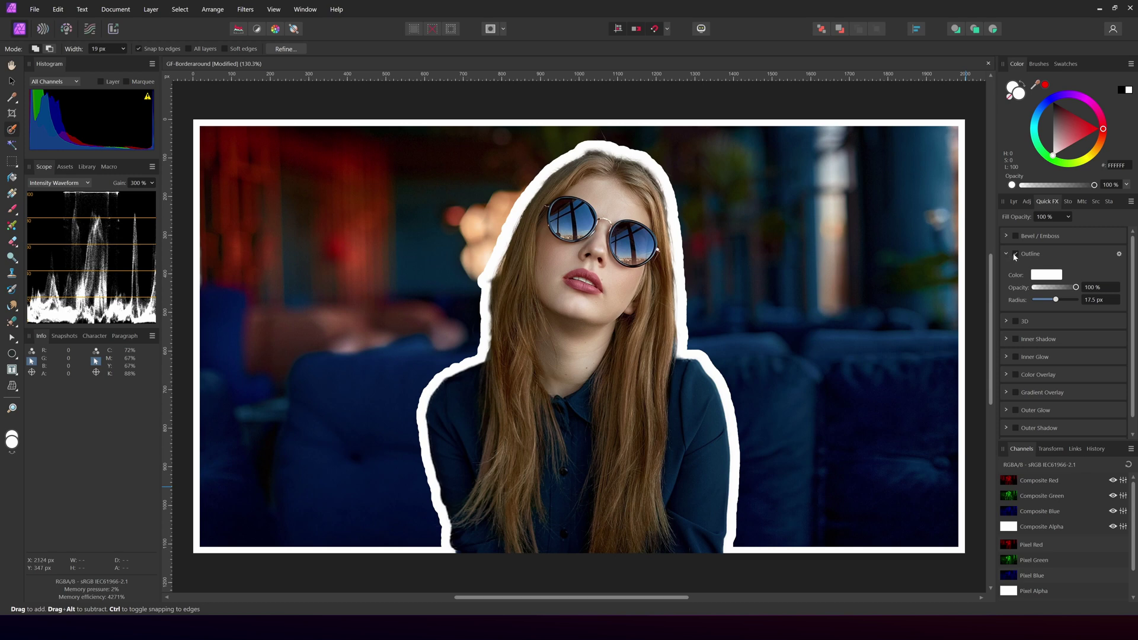
click(1013, 204)
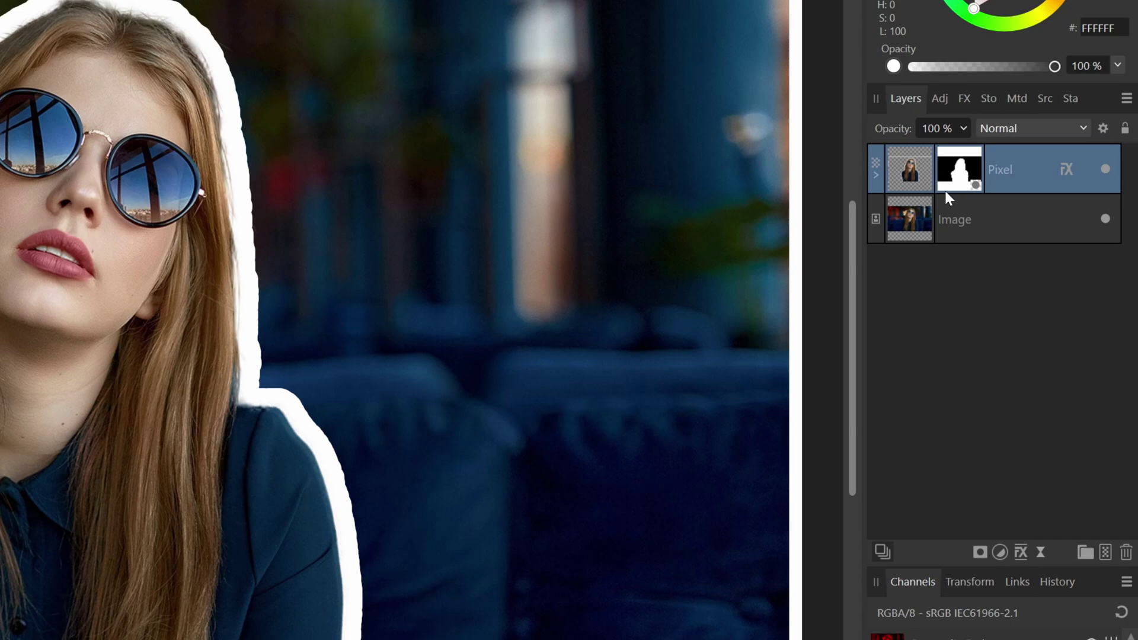
Delete the outlined Pixel layer and reload the Subject channel as a pixel selection.
key(Delete)
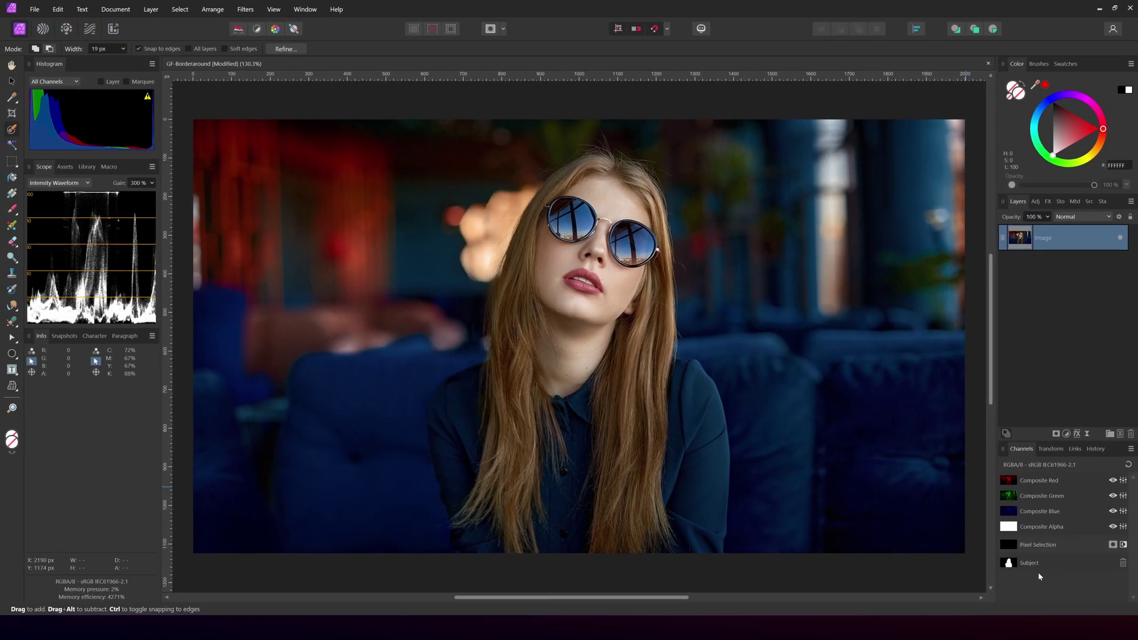
right_click(1039, 564)
click(1041, 524)
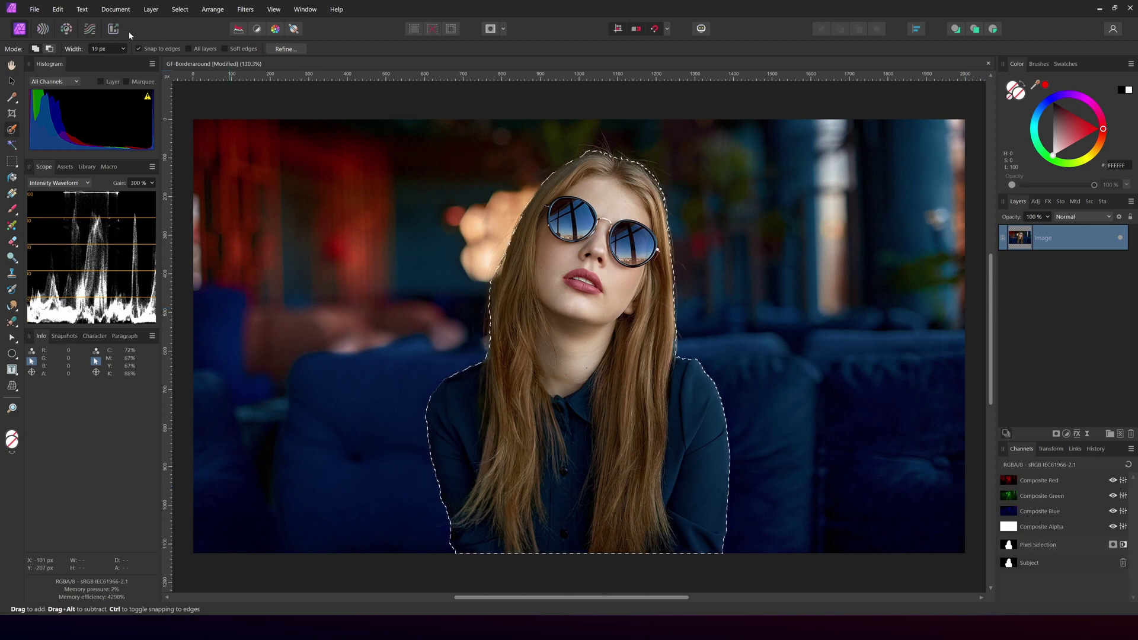
click(62, 7)
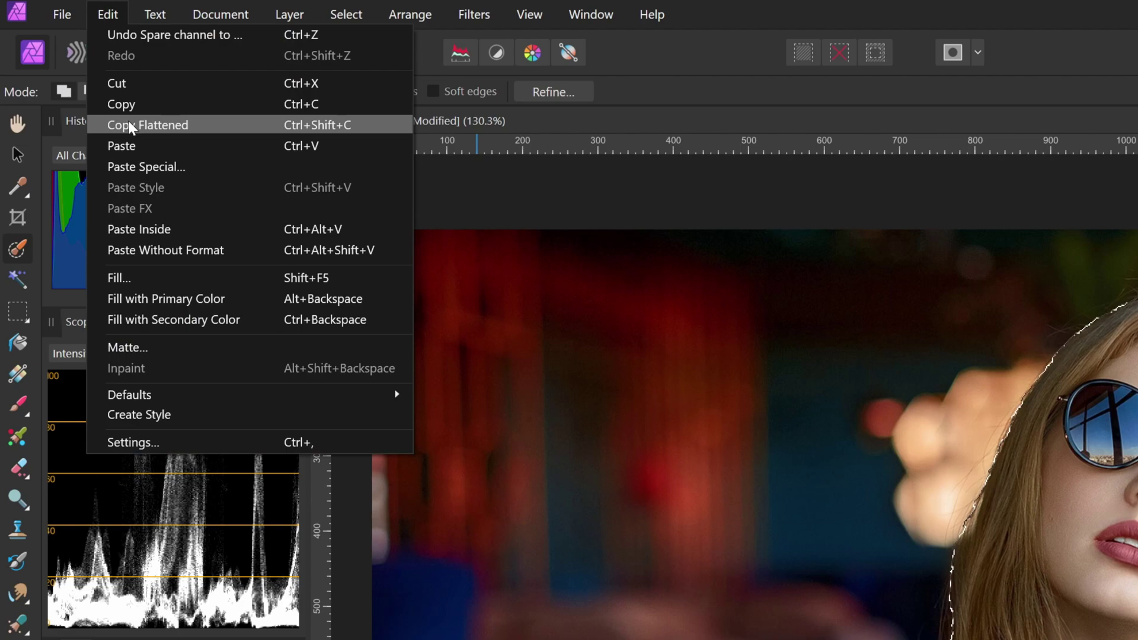
Copy the selected woman flattened, paste her onto a new layer, and deselect.
click(129, 121)
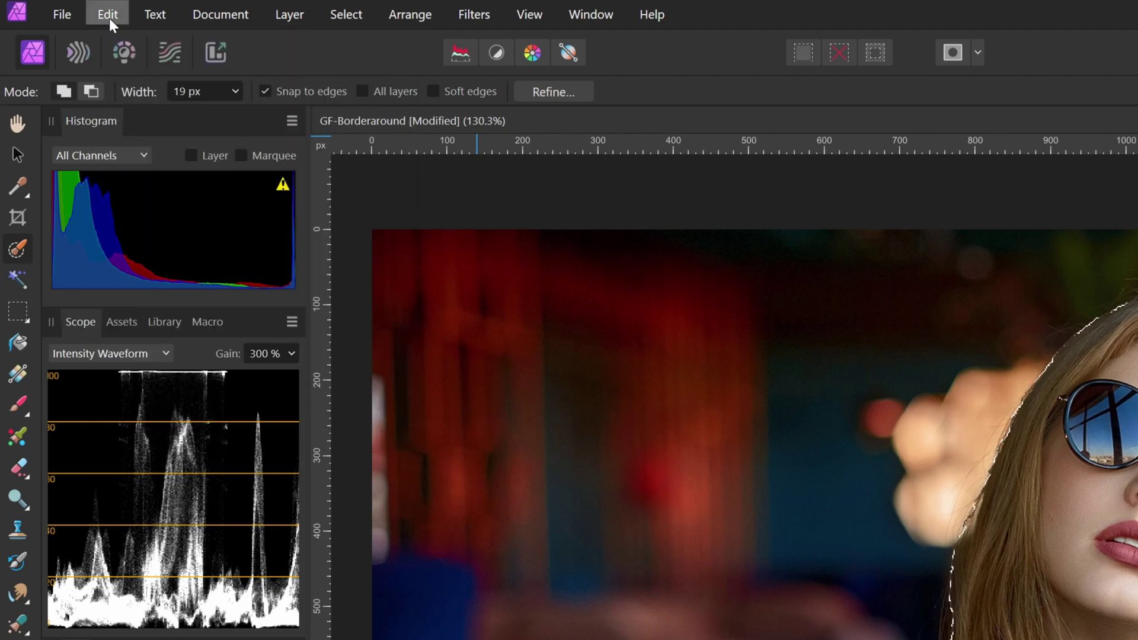
click(109, 18)
click(121, 145)
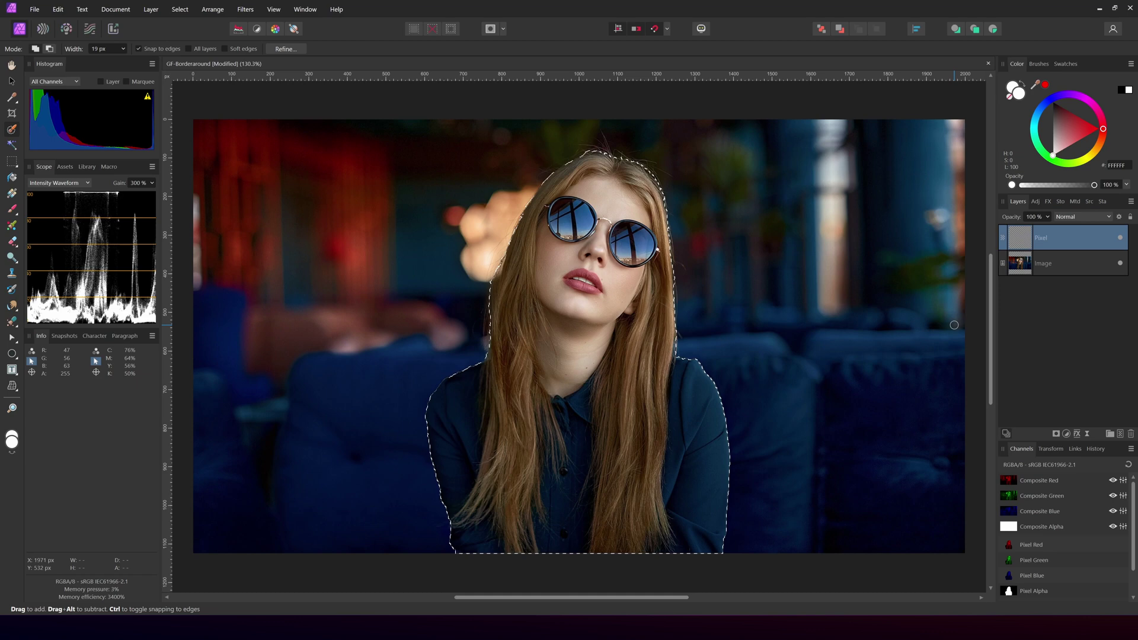
key(ctrl+d)
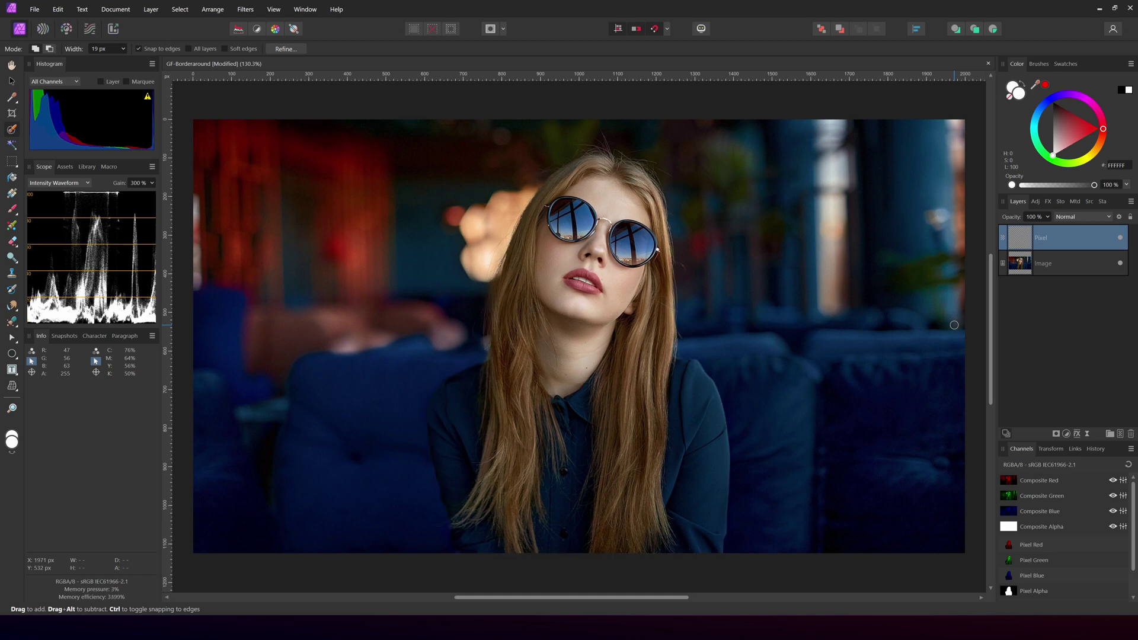
click(1121, 264)
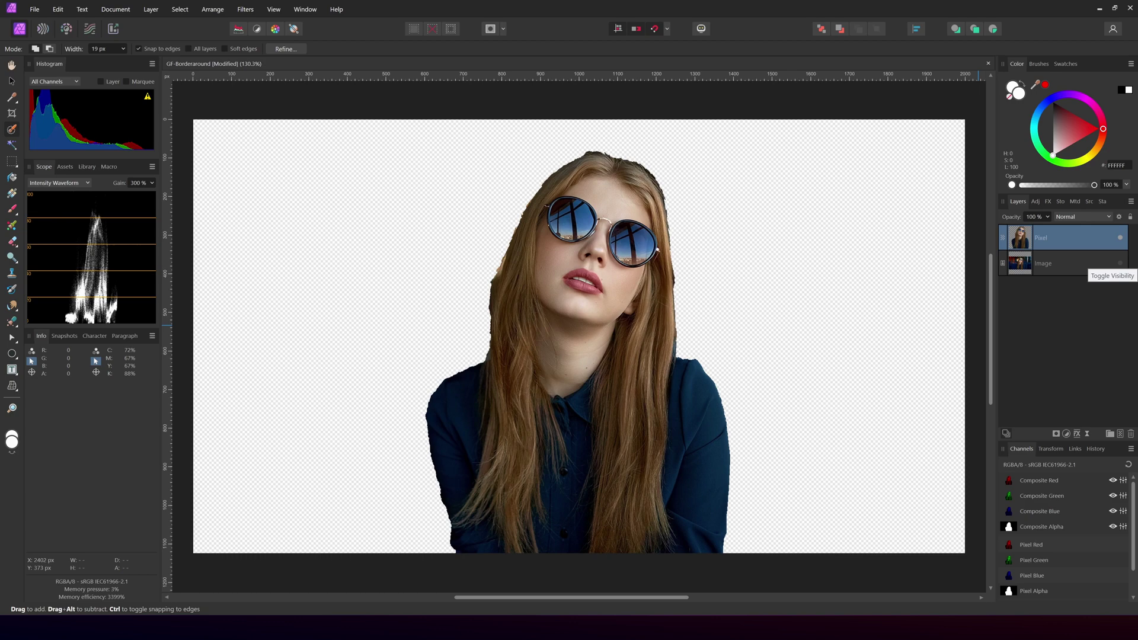
click(1120, 264)
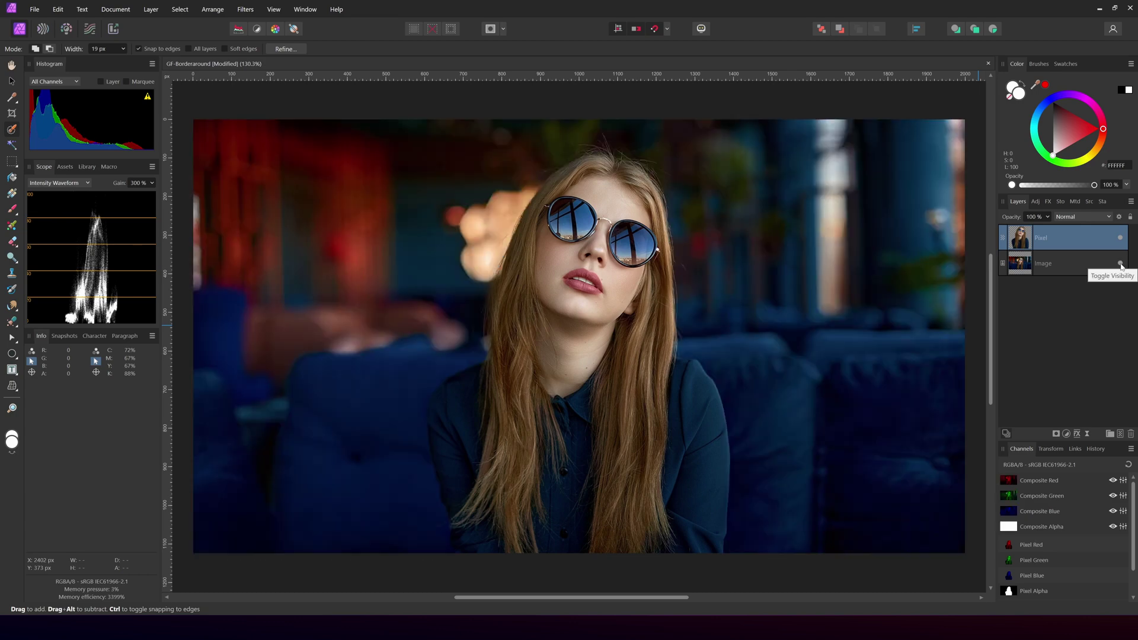
Give the pasted woman's layer a white Outline effect with an 18.8 px radius.
click(1050, 203)
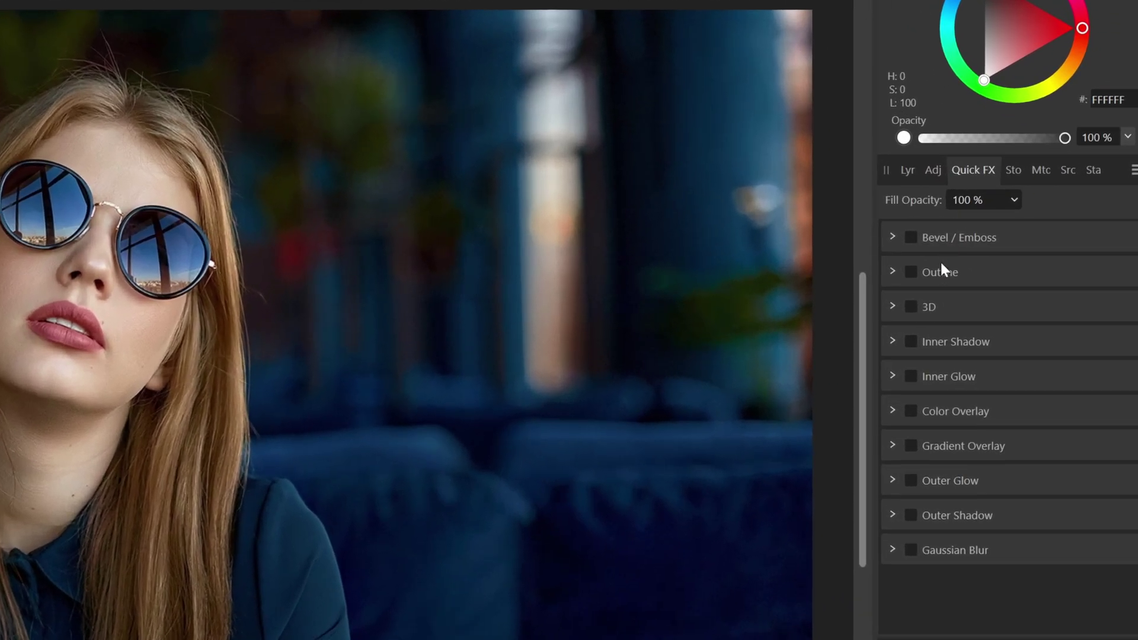
click(926, 276)
click(971, 313)
click(942, 498)
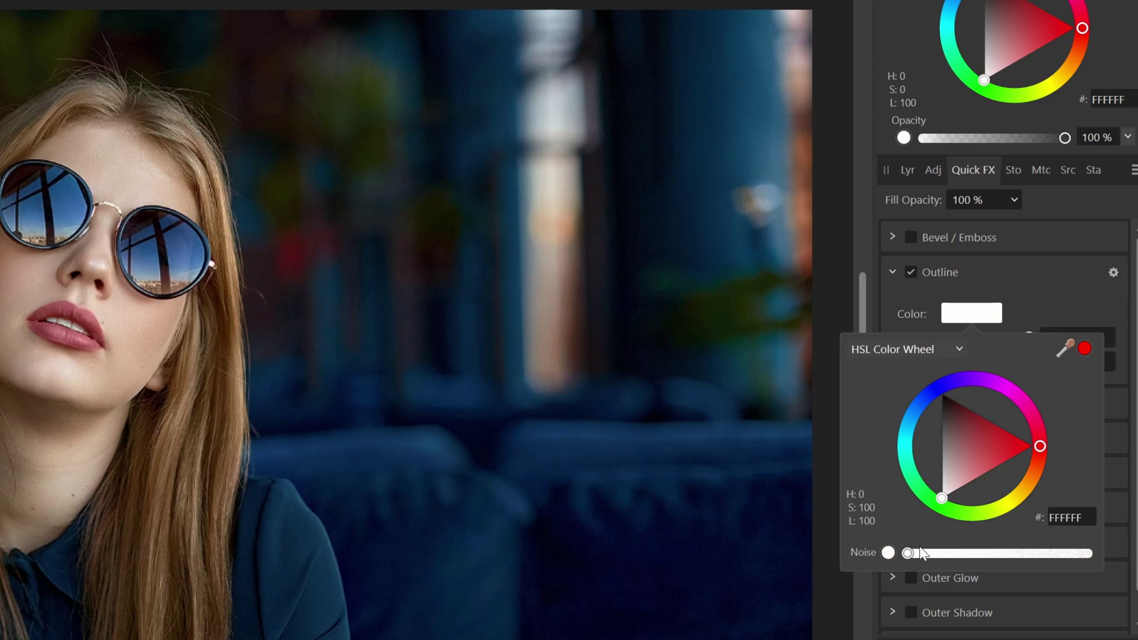
drag(948, 361, 995, 369)
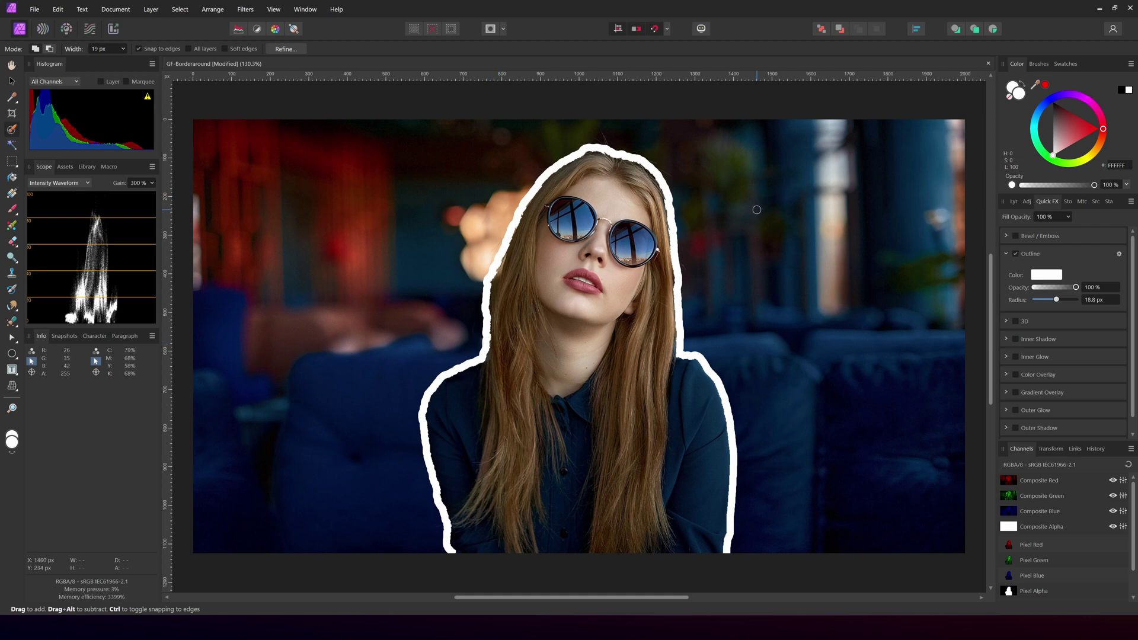
click(1015, 202)
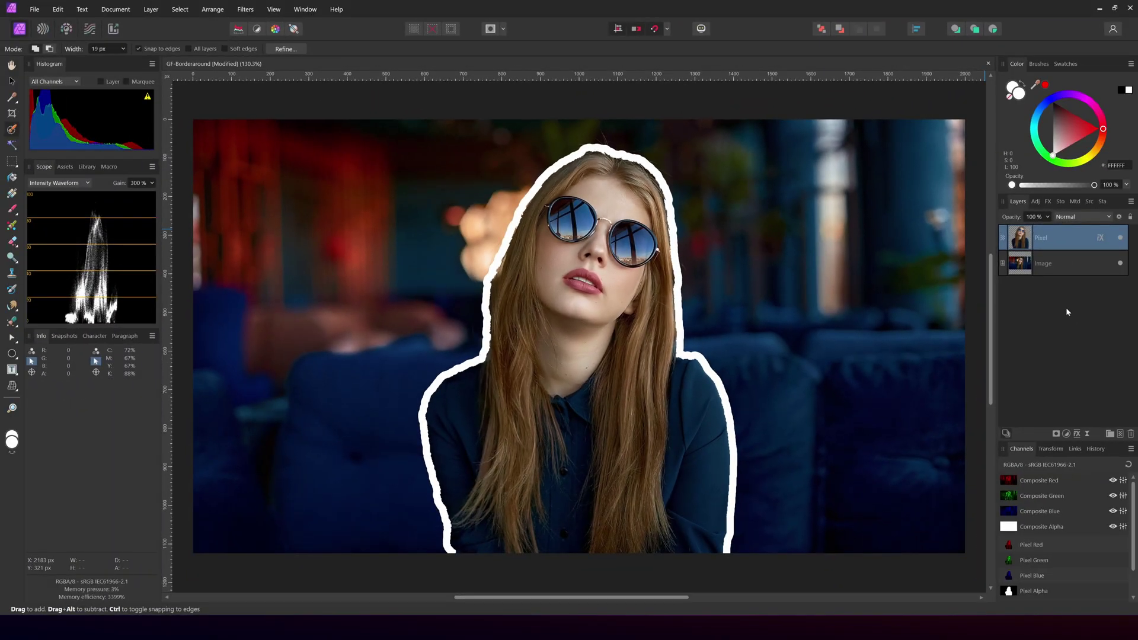
Remove the outlined Pixel layer and select the woman again from the Subject channel.
click(1130, 434)
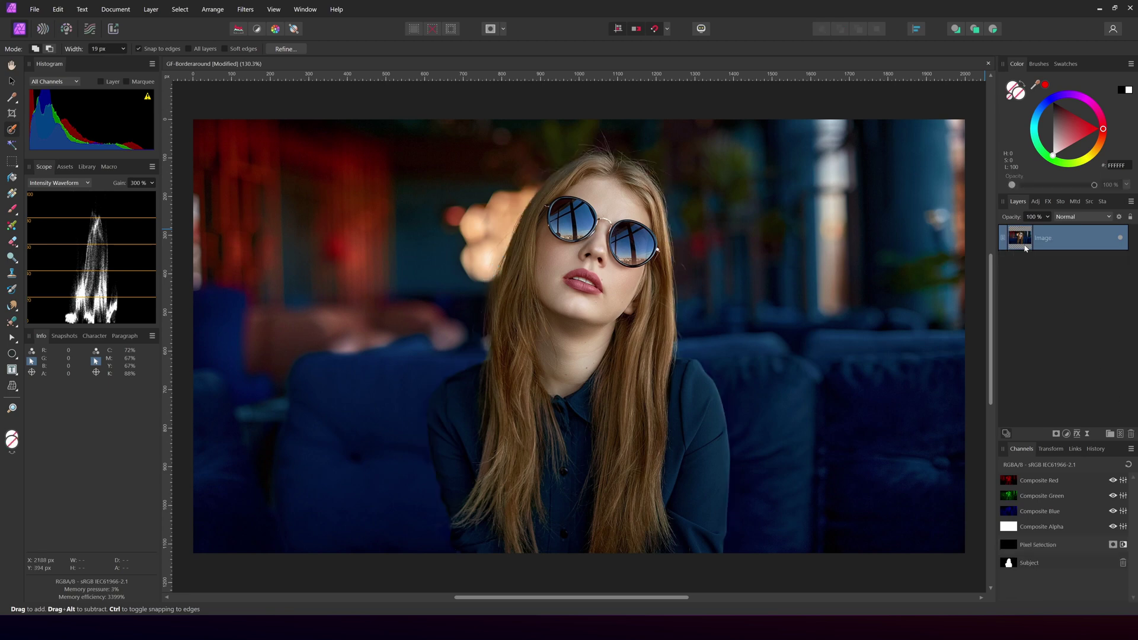
right_click(1039, 562)
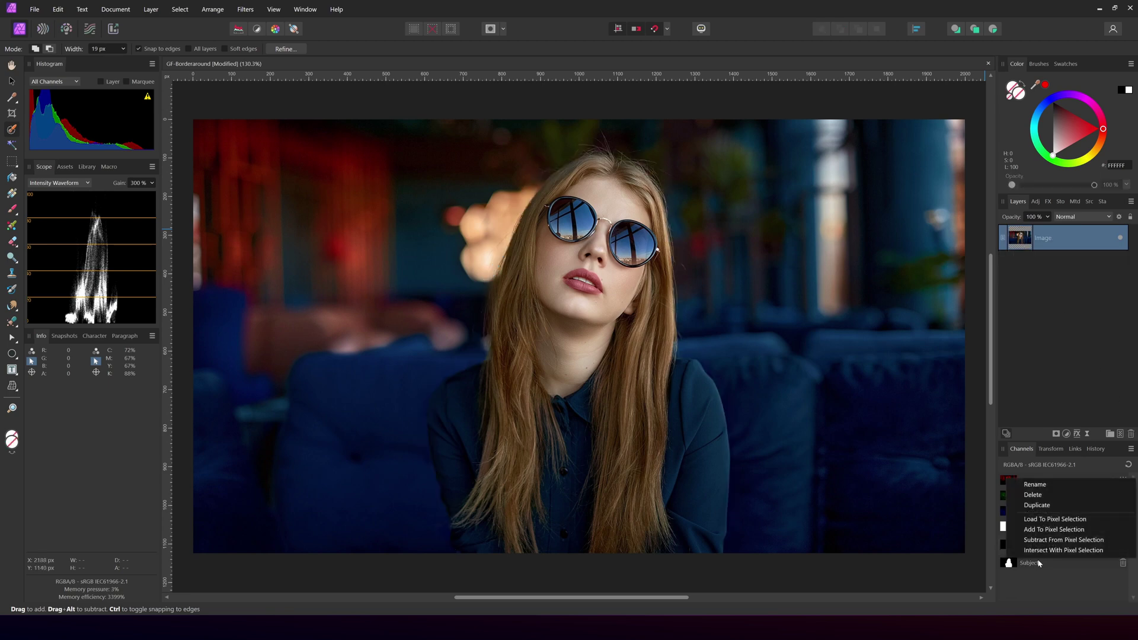
click(1043, 519)
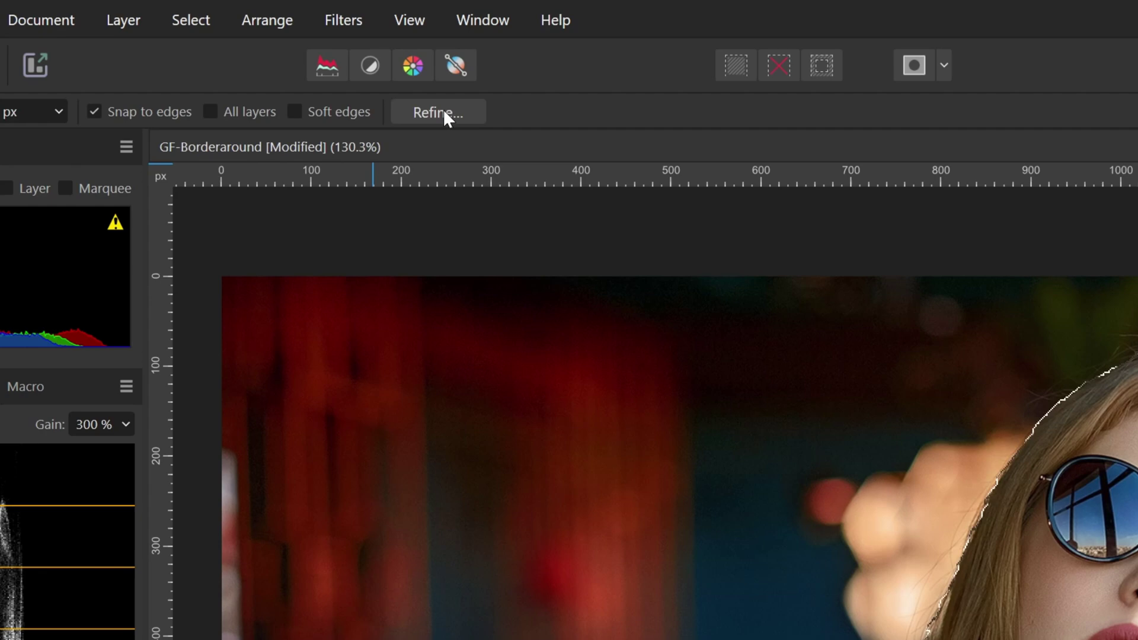
Refine the selection with Smooth 19.3 px, Ramp -27 %, Border width 9 %, output as Selection.
click(450, 118)
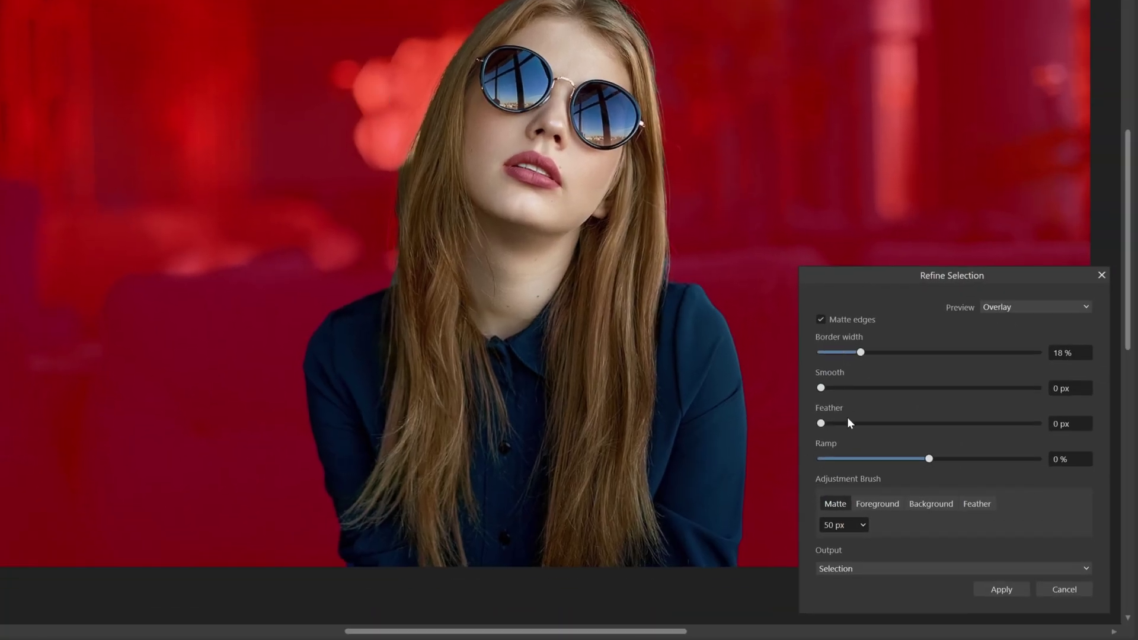
drag(821, 388, 874, 391)
mouse_move(929, 459)
mouse_down()
mouse_move(953, 460)
mouse_move(918, 460)
mouse_up()
click(1024, 307)
click(1019, 374)
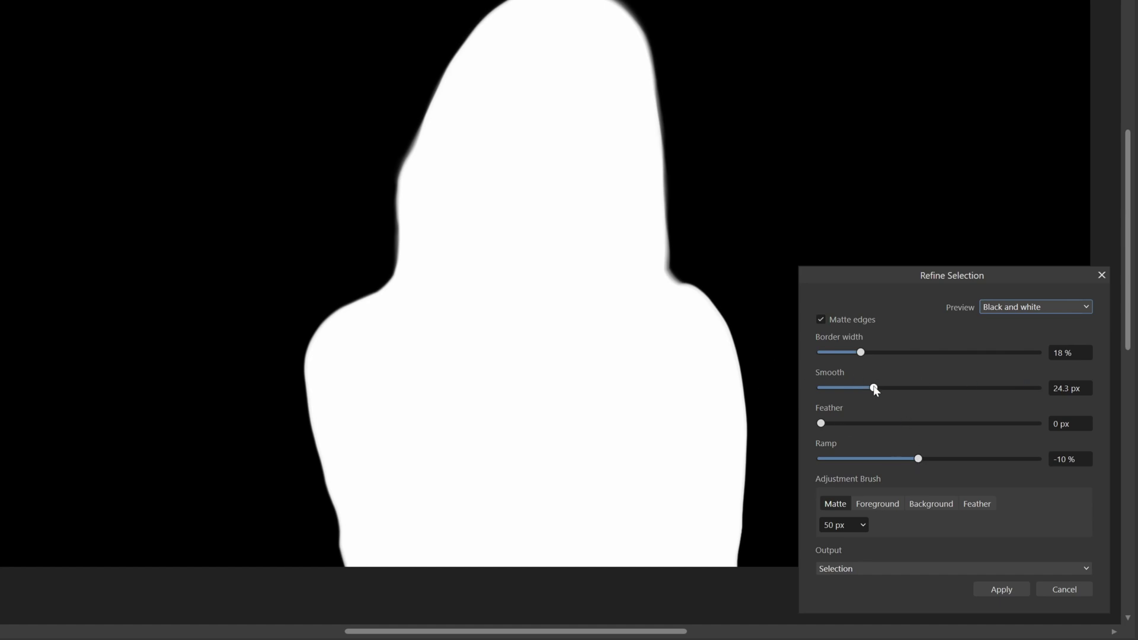
mouse_move(874, 388)
mouse_down()
mouse_move(888, 389)
mouse_move(862, 388)
mouse_up()
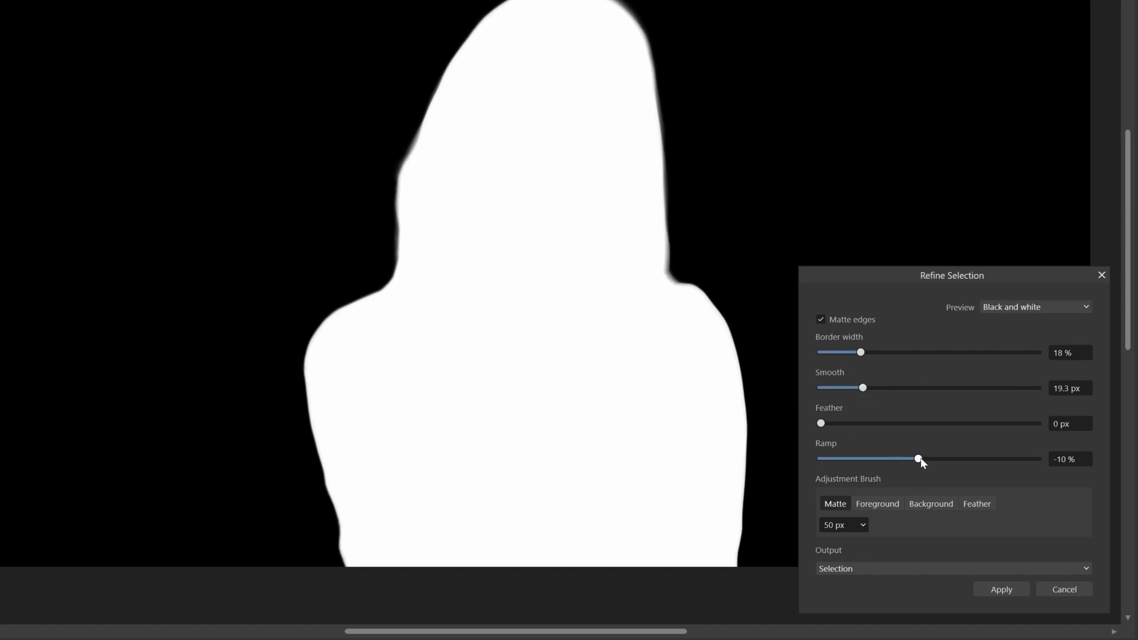
mouse_move(920, 459)
mouse_down()
mouse_move(930, 460)
mouse_move(900, 460)
mouse_up()
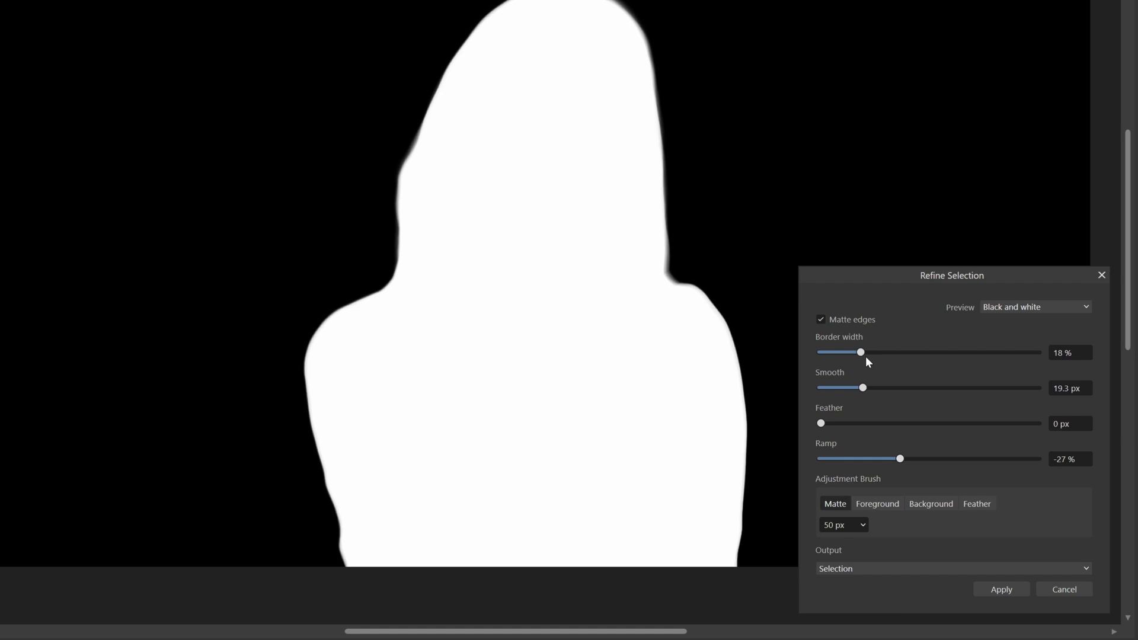
mouse_move(861, 354)
mouse_down()
mouse_move(874, 359)
mouse_move(825, 363)
mouse_move(840, 356)
mouse_up()
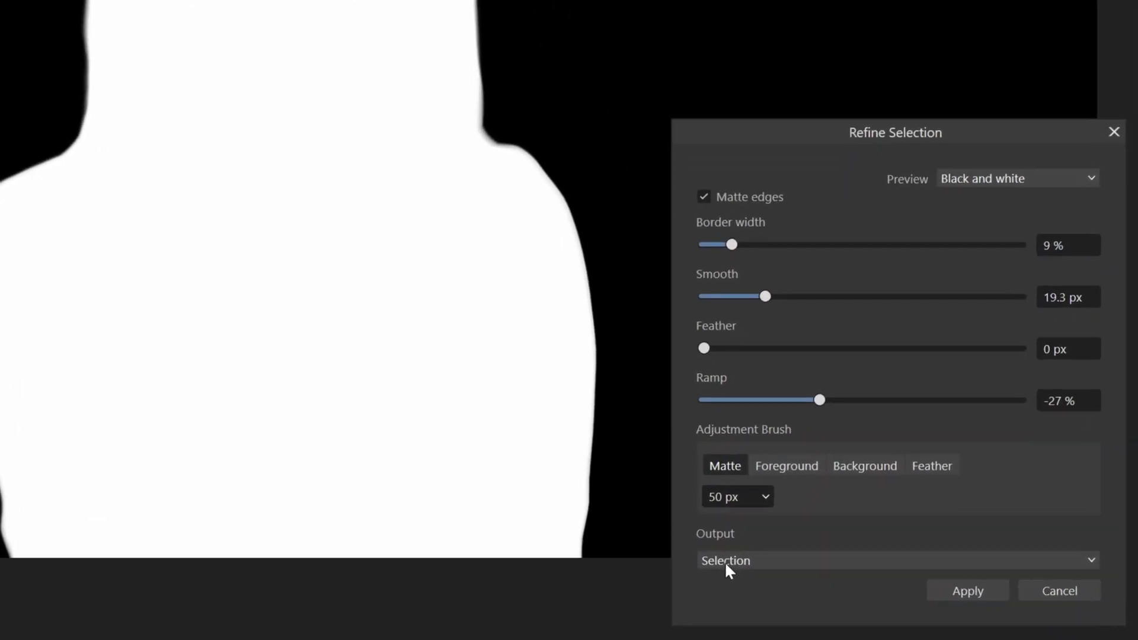
click(835, 569)
click(835, 569)
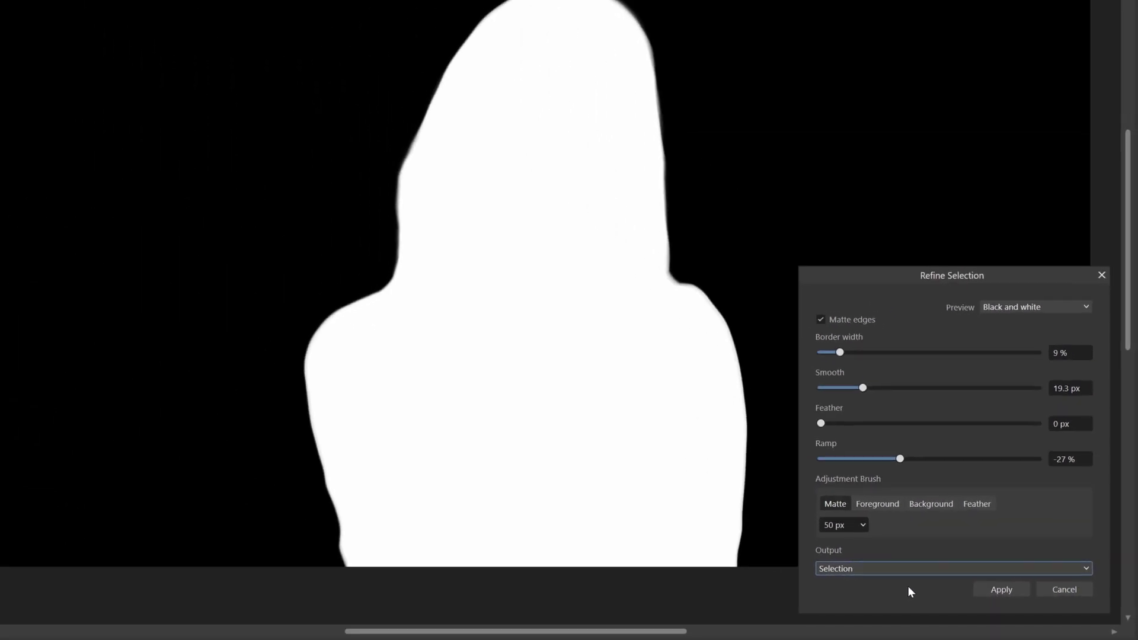
click(986, 590)
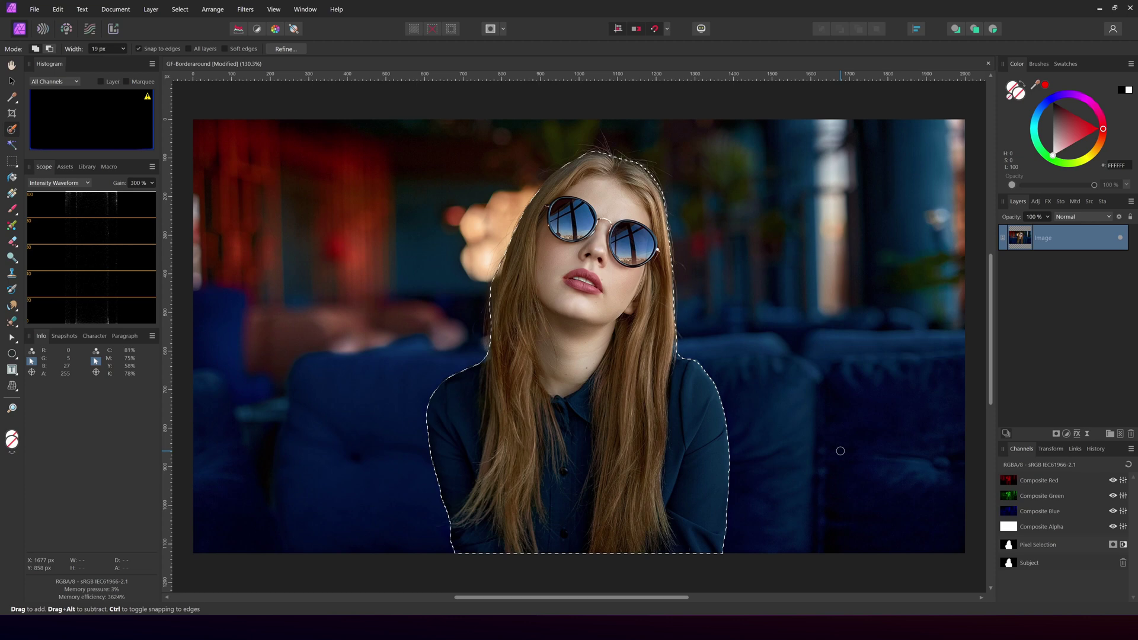
Copy the refined subject and paste it onto a new layer.
click(58, 9)
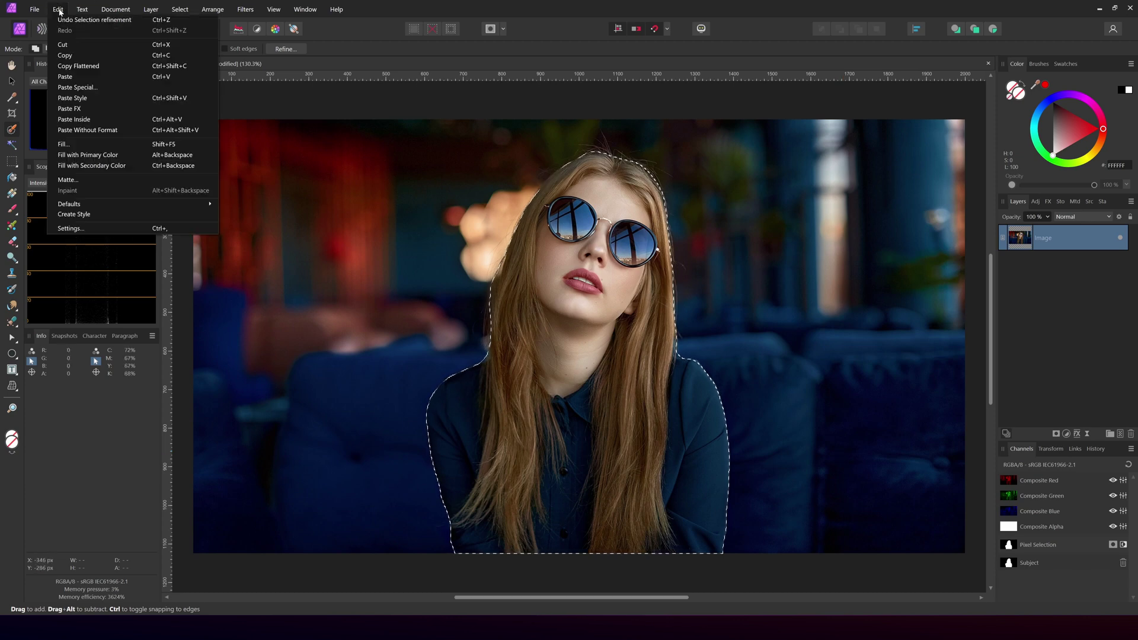
click(65, 55)
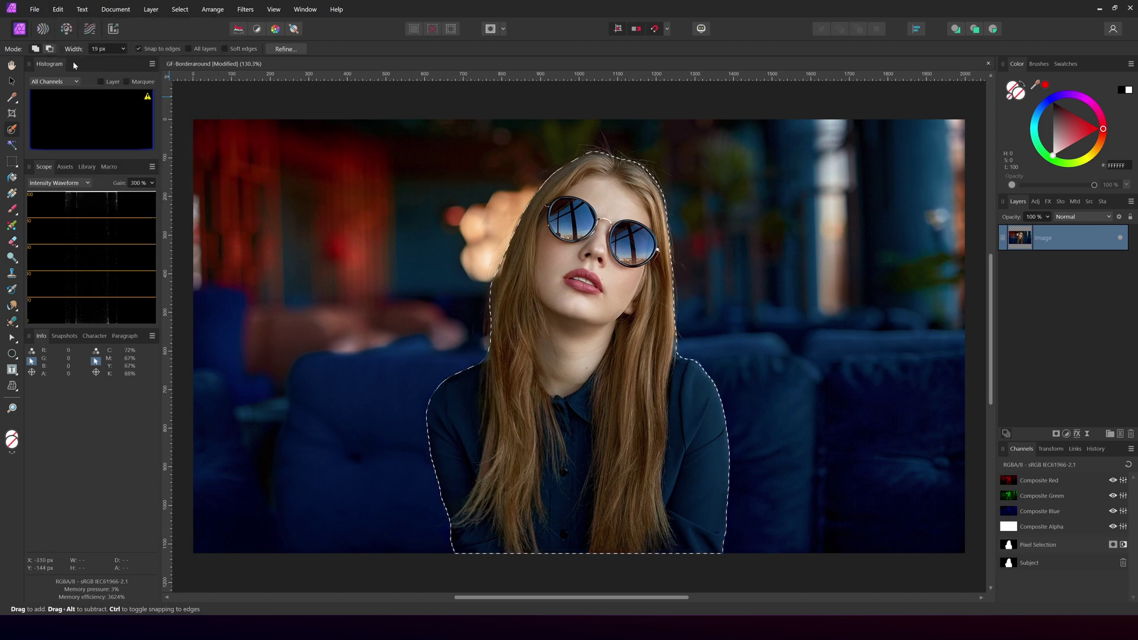
click(58, 10)
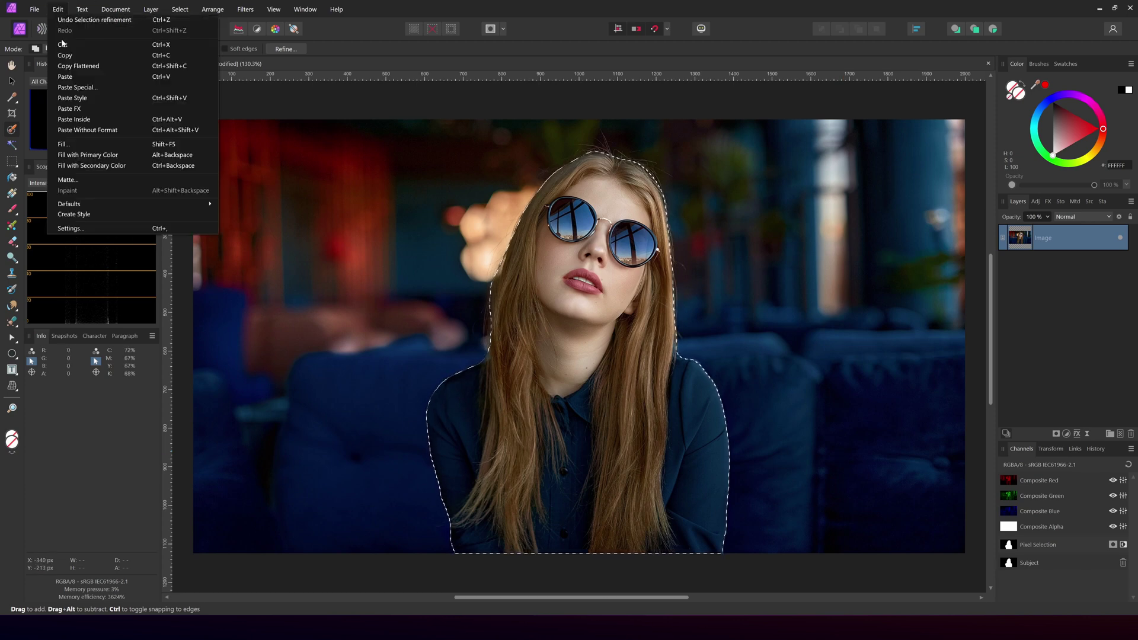
click(65, 76)
Add a white Outline effect with a 23.1 px radius to the pasted subject.
click(1048, 202)
click(1016, 254)
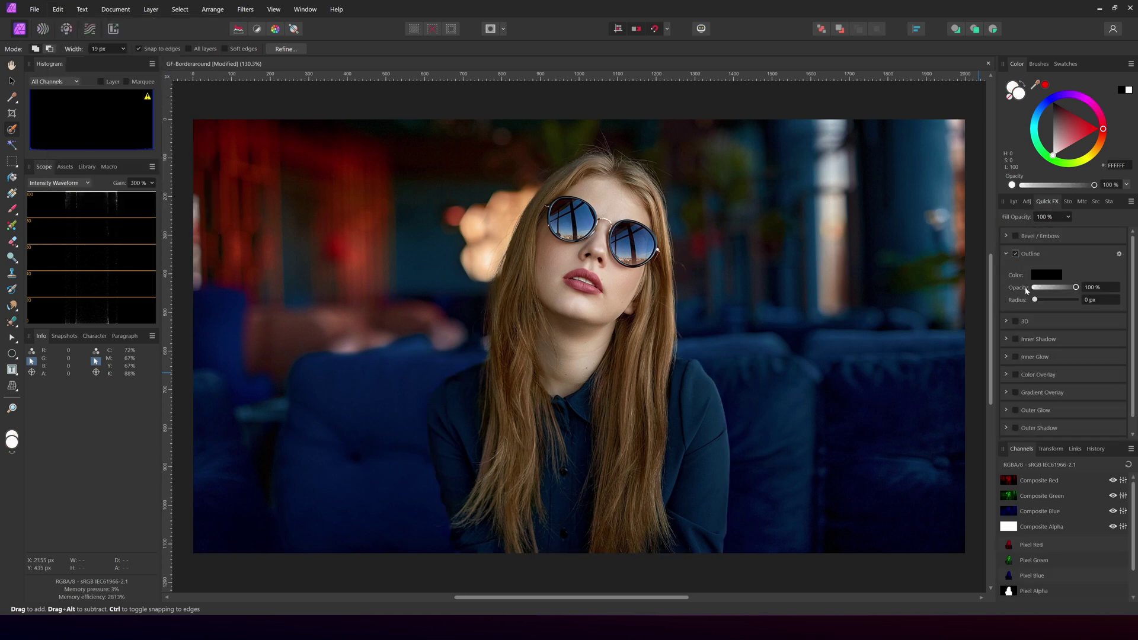
click(1058, 275)
click(1033, 369)
drag(1035, 300, 1059, 303)
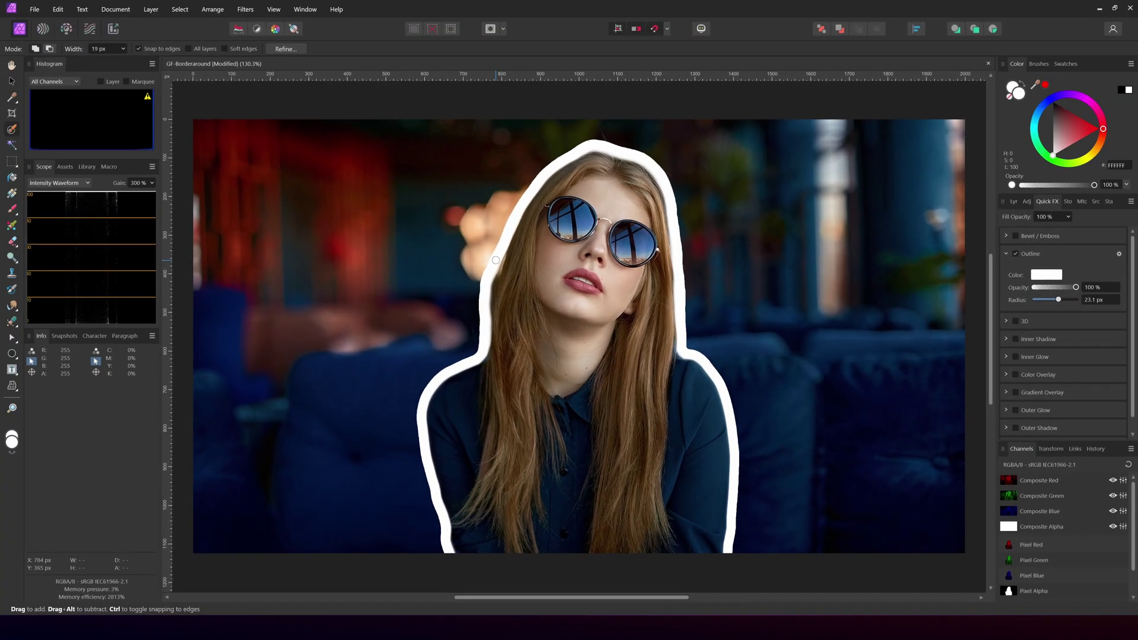
Bring back the Layers list showing the outlined Pixel layer above the Image layer.
click(1016, 203)
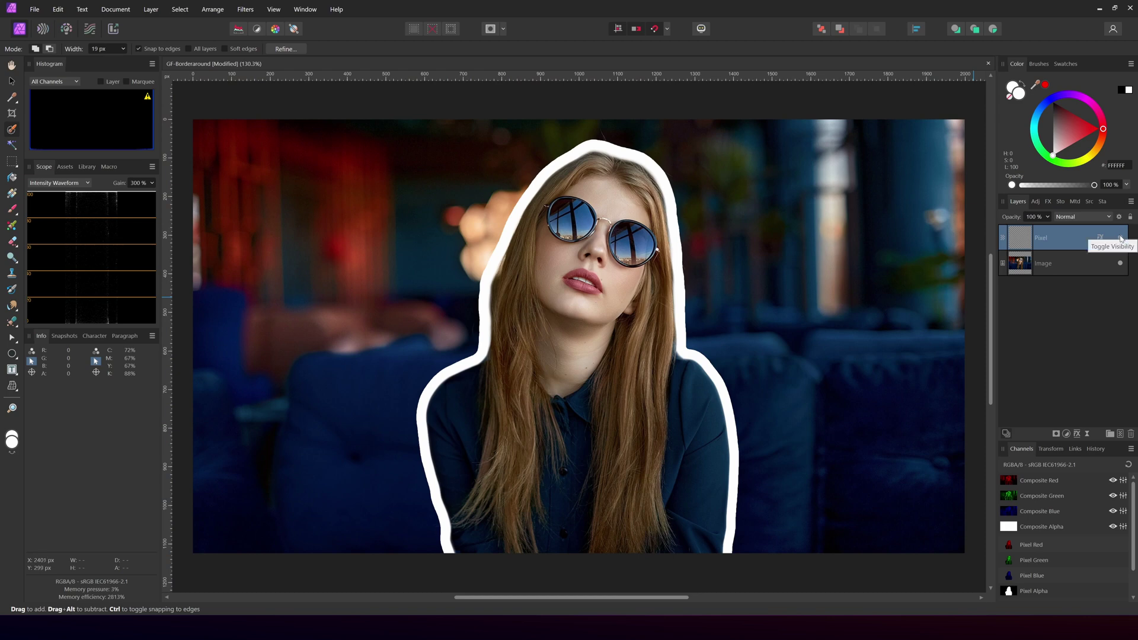
Switch off the Pixel layer's white Outline effect and finish a white Pen curve around the woman.
click(1049, 202)
click(1015, 254)
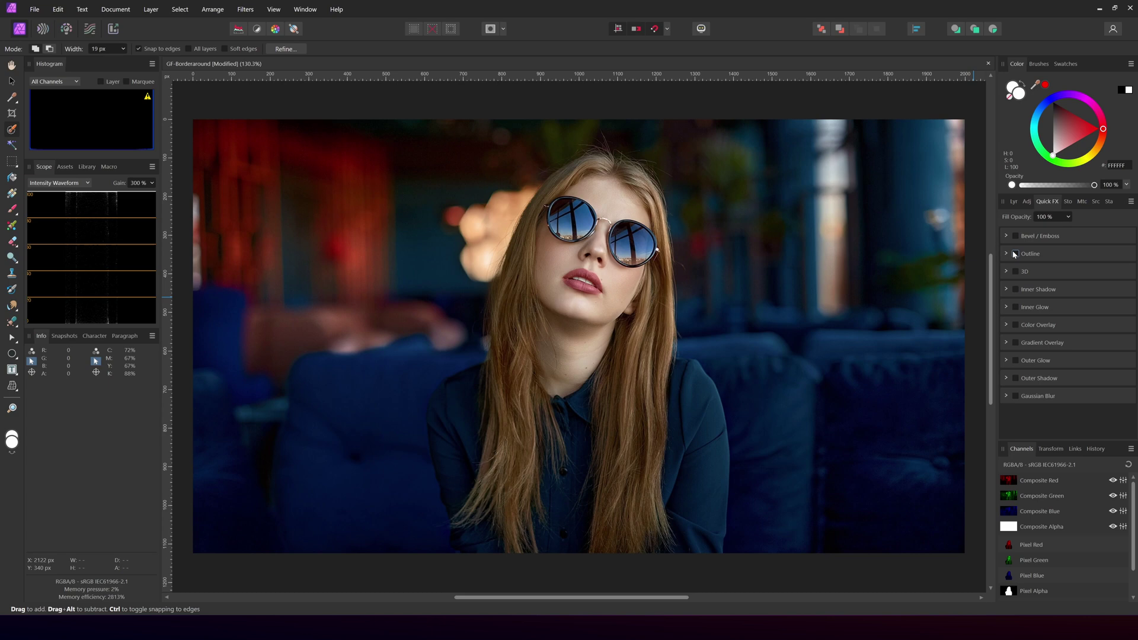
click(1014, 202)
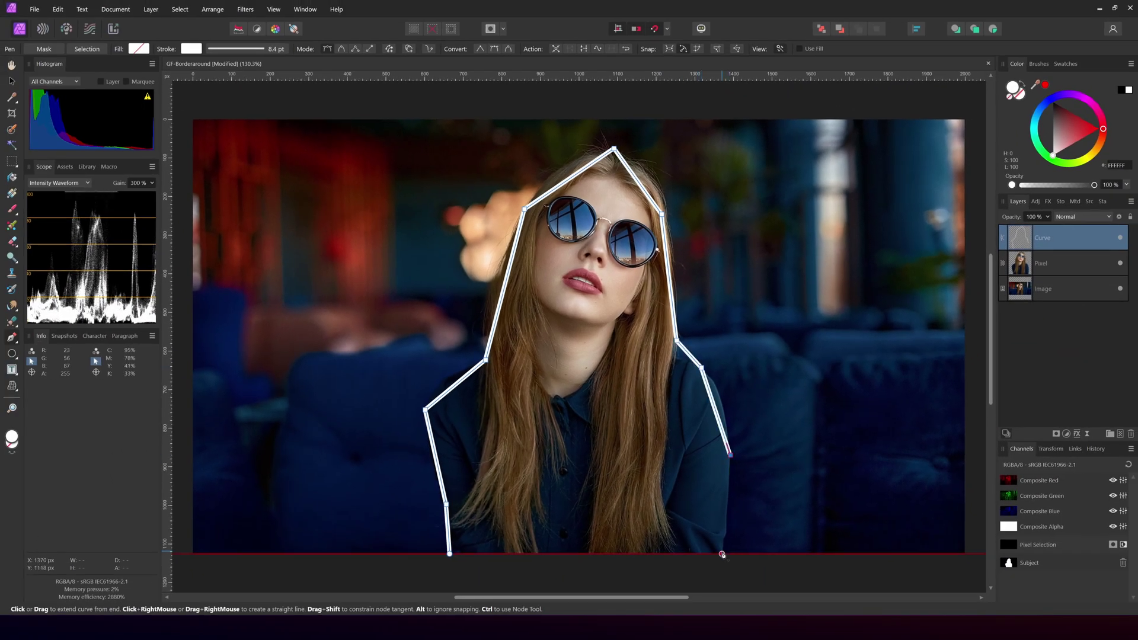
click(722, 554)
Tweak the bottom path node to hug the arm and move the Curve layer beneath Pixel.
click(11, 337)
scroll(487, 362, up, 5)
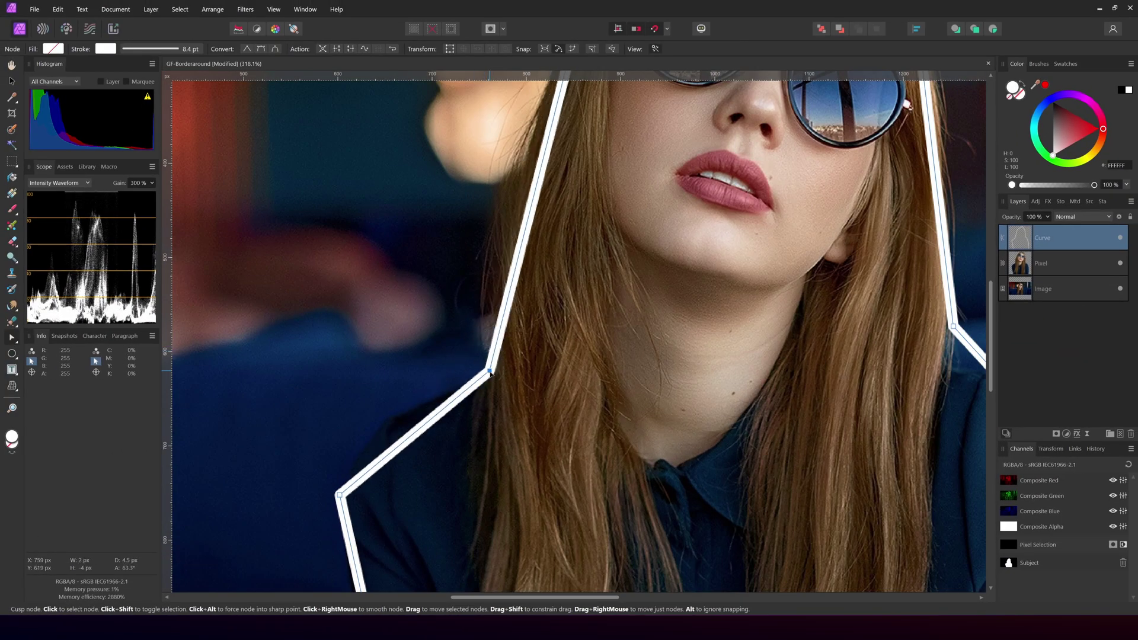
drag(483, 377, 358, 420)
scroll(376, 470, down, 5)
scroll(409, 535, down, 1)
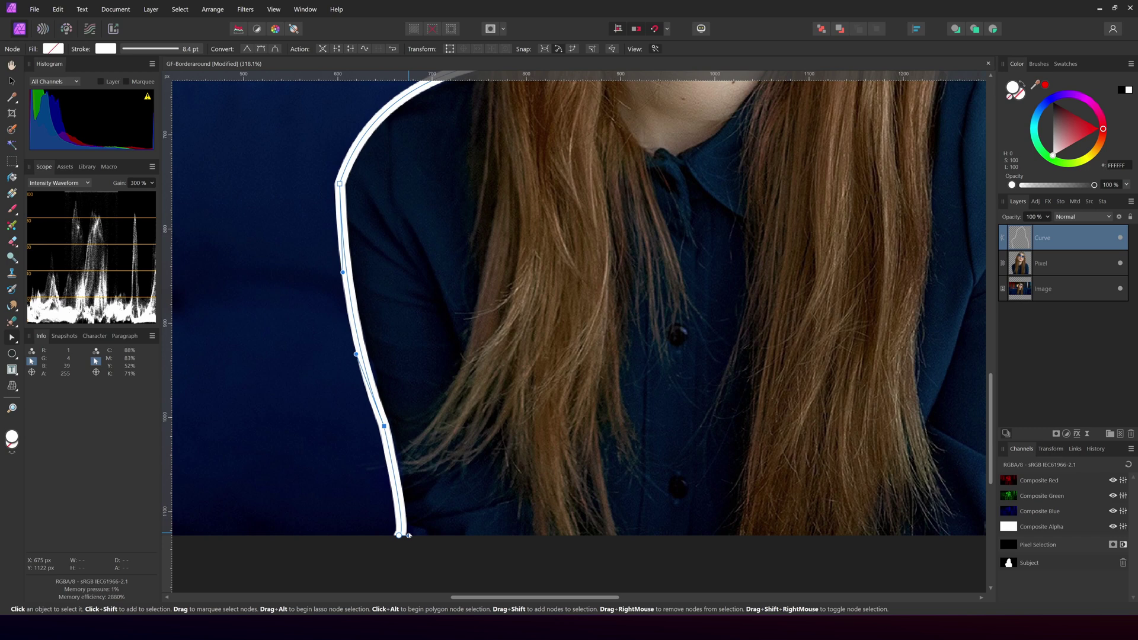
drag(409, 535, 412, 533)
drag(1020, 238, 1022, 279)
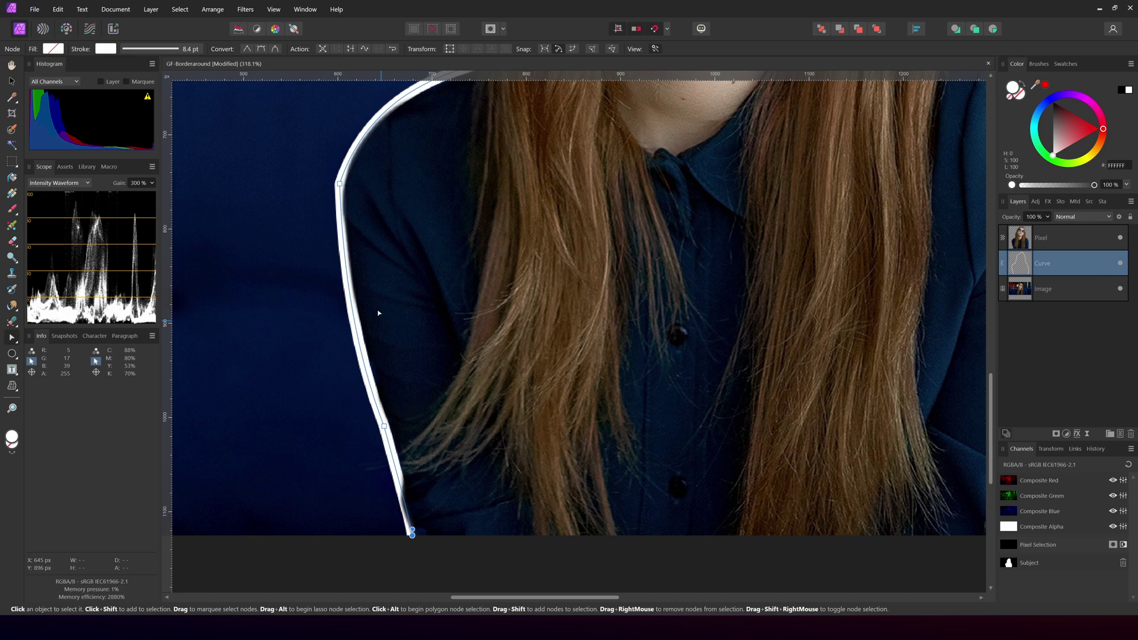
Nudge the shoulder node, then add a node and bend the lower segment along the arm.
drag(341, 185, 347, 186)
click(405, 513)
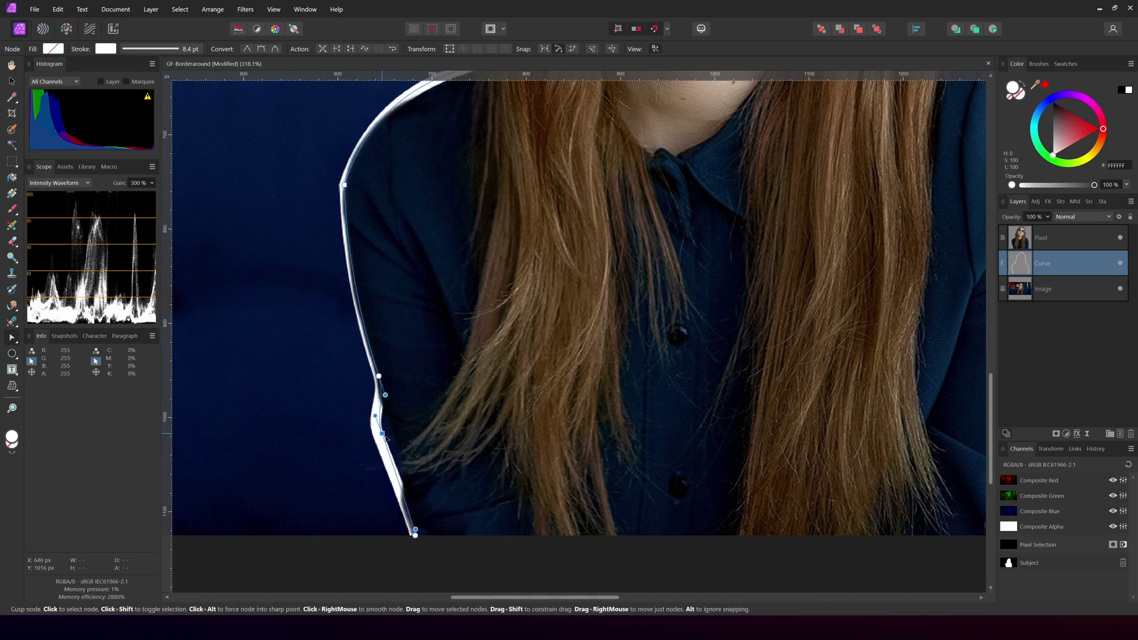
drag(404, 487, 407, 480)
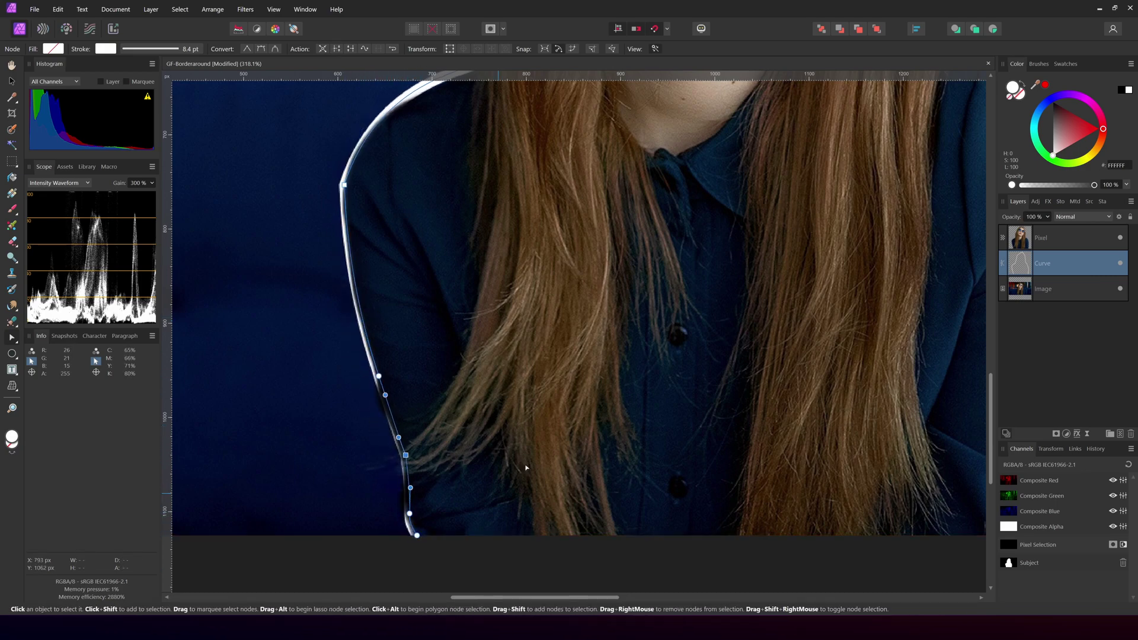
scroll(421, 216, up, 5)
drag(421, 217, 369, 243)
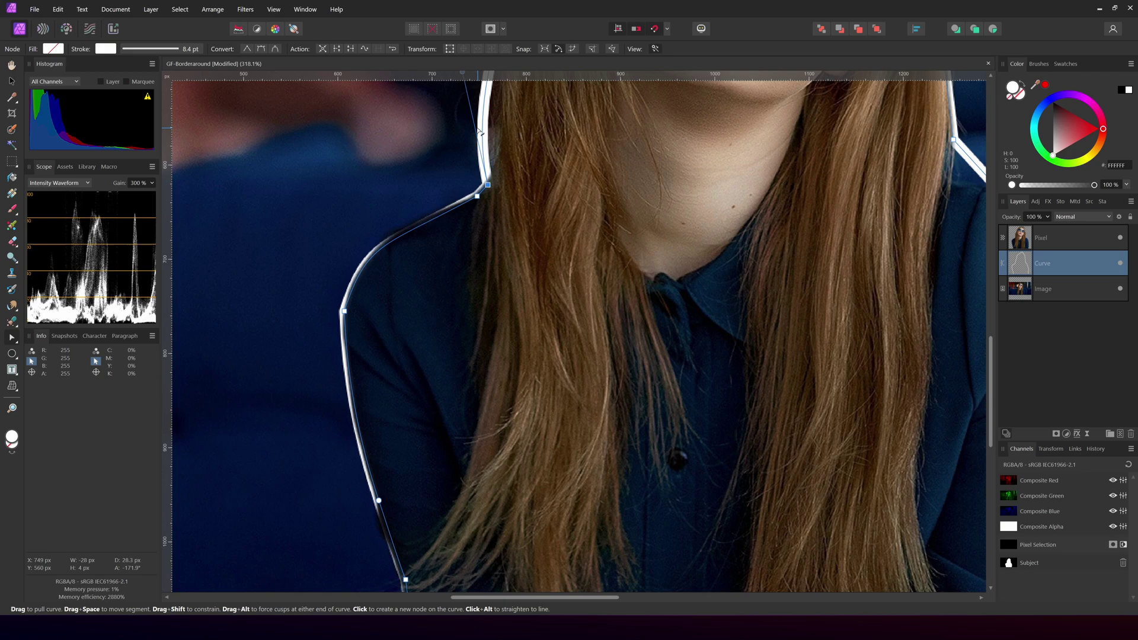
scroll(800, 142, up, 10)
scroll(800, 143, down, 5)
drag(504, 462, 503, 474)
Reshape the upper-left path segment to follow the woman's shoulder.
drag(532, 294, 523, 291)
scroll(600, 325, up, 8)
scroll(600, 325, right, 9)
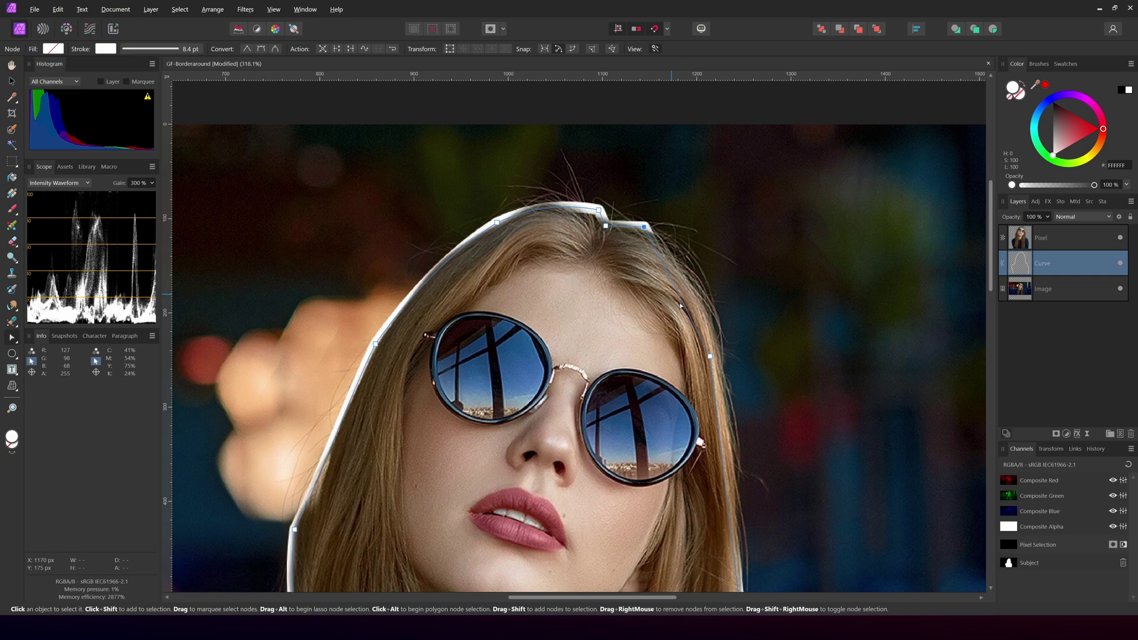
scroll(719, 331, down, 2)
scroll(719, 330, down, 20)
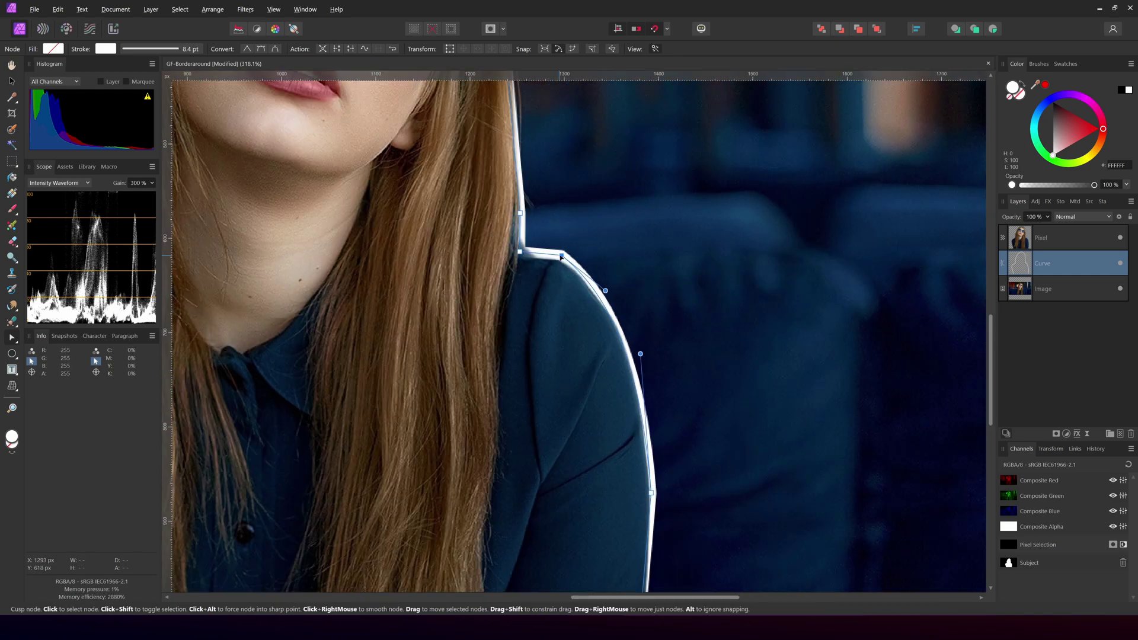
scroll(646, 379, right, 5)
key(ctrl+0)
Align the Curve's white 8.4 pt stroke to the outside of the path.
click(165, 53)
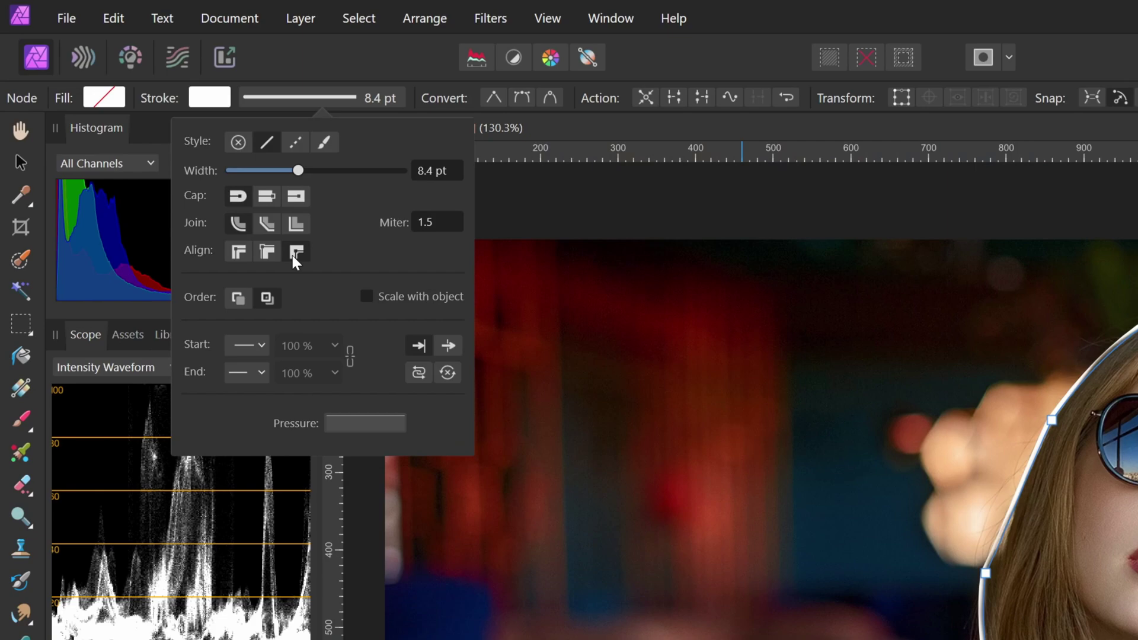
click(295, 261)
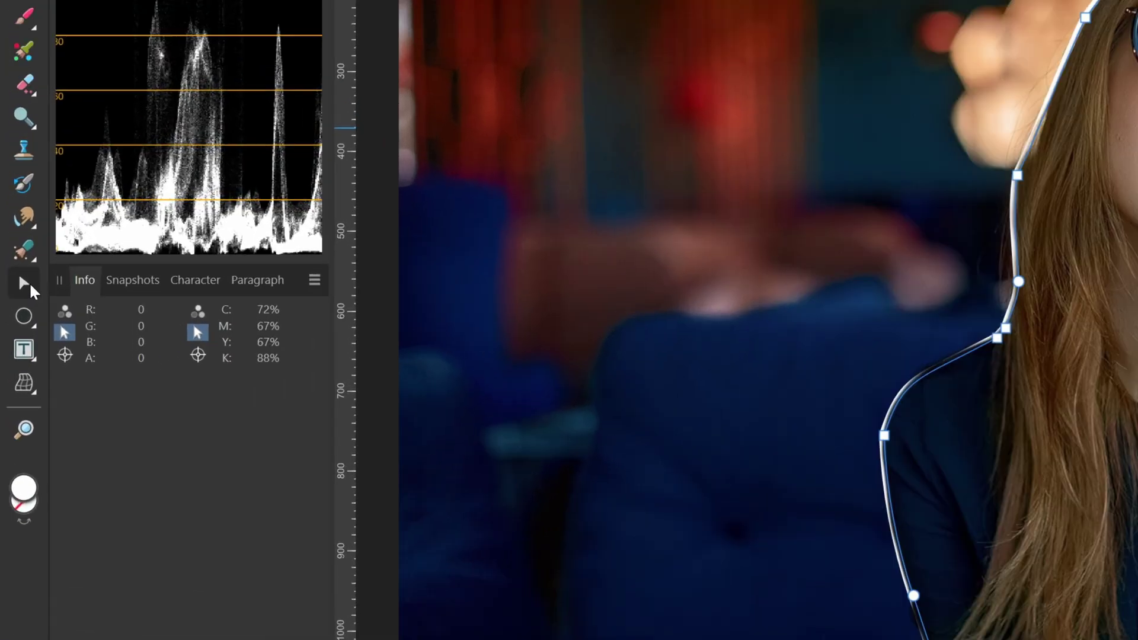
Close the curve along the photo's bottom edge with the Pen Tool.
click(12, 337)
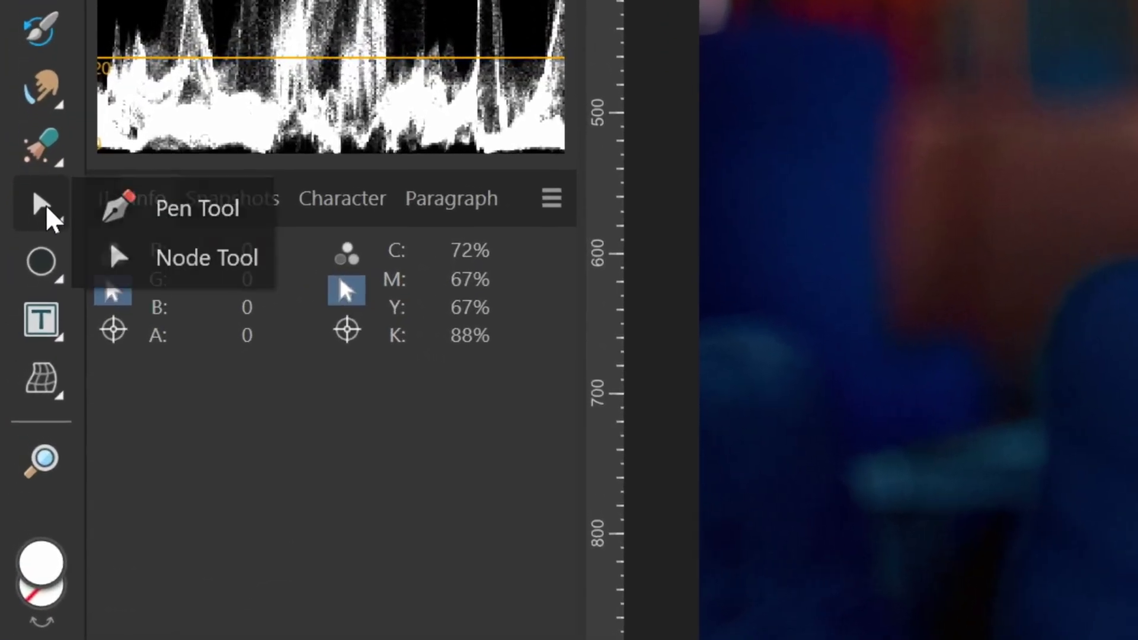
click(40, 339)
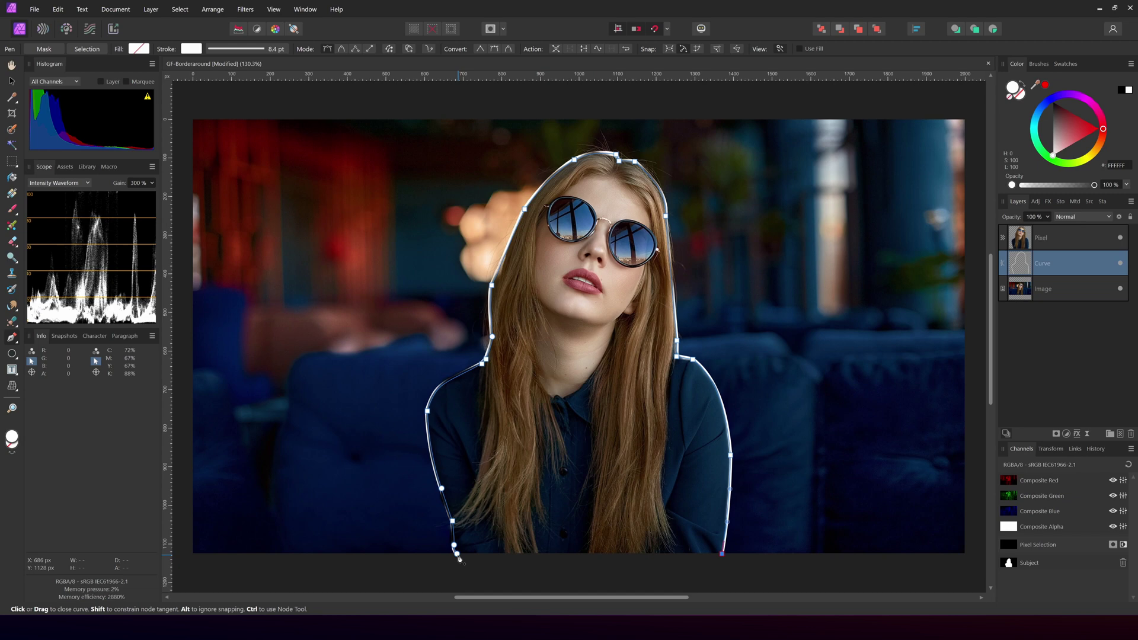
click(457, 554)
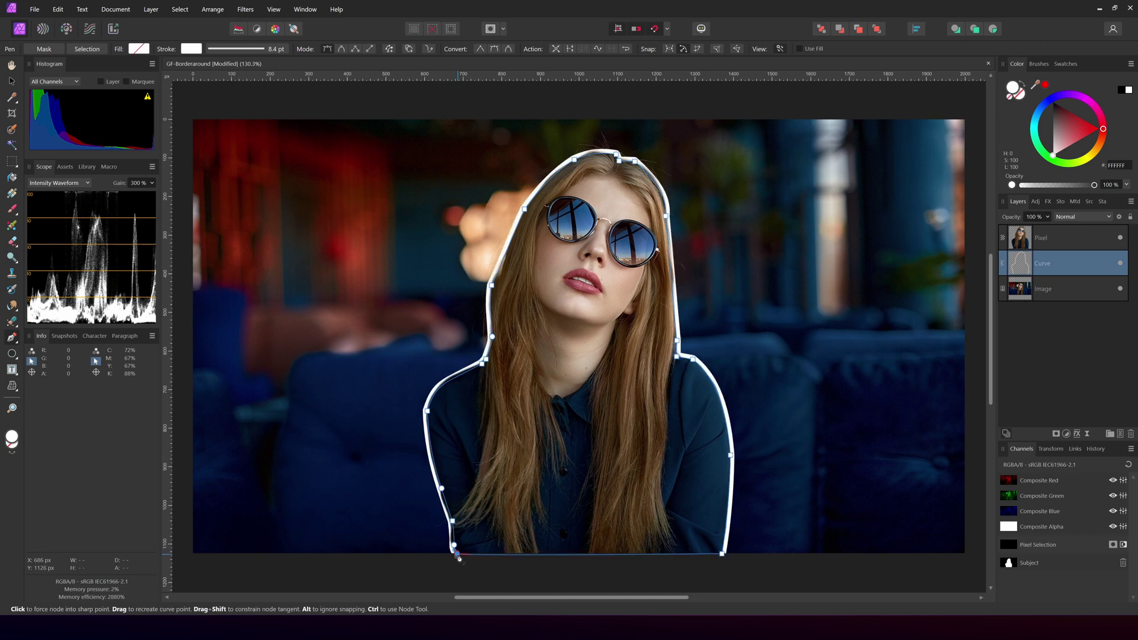
key(a)
Set the curve's stroke alignment to Outside after trying Inside and Center.
click(164, 50)
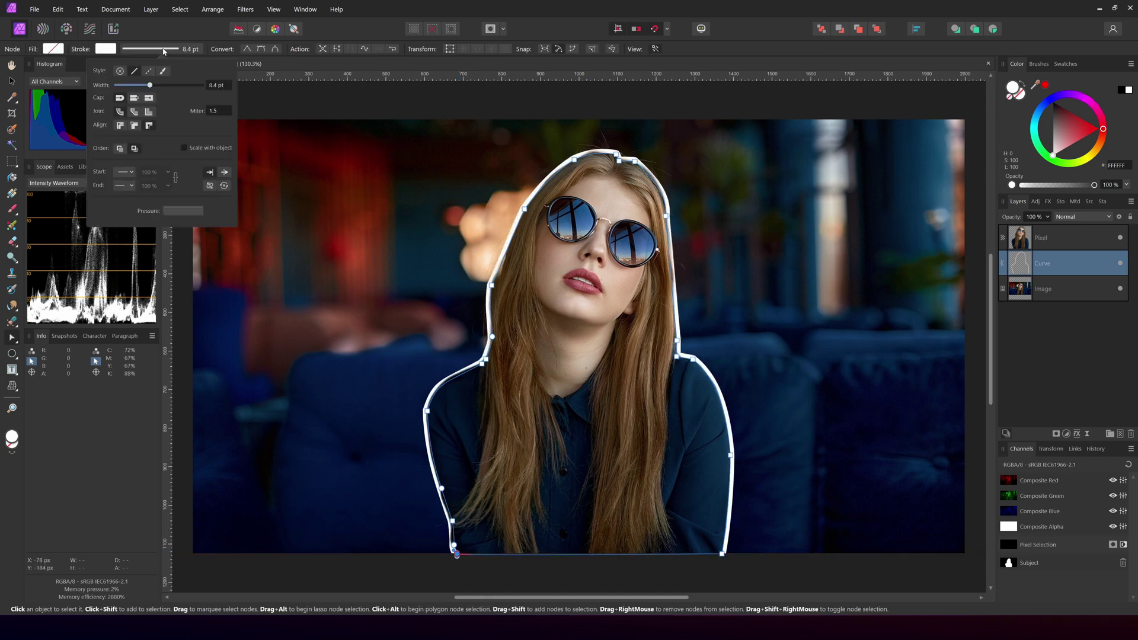
click(134, 125)
click(119, 125)
click(148, 125)
Drag the Curve stroke Width from 8.4 pt up to about 23.7 pt for a sticker-style border.
scroll(467, 388, up, 5)
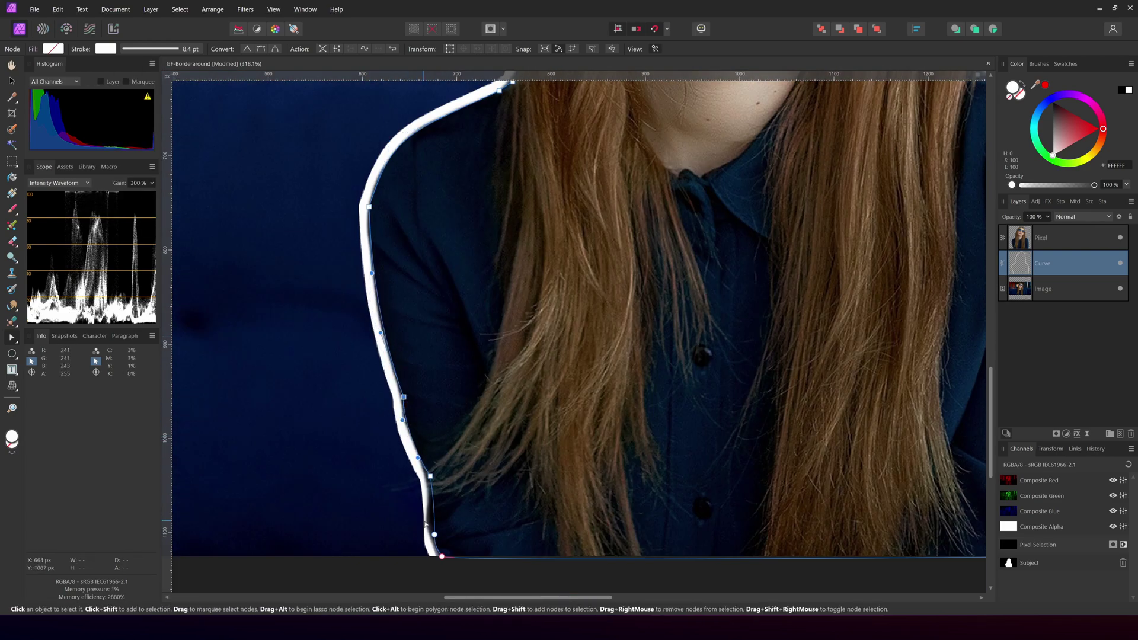
scroll(405, 342, up, 10)
scroll(903, 212, up, 1)
key(ctrl+0)
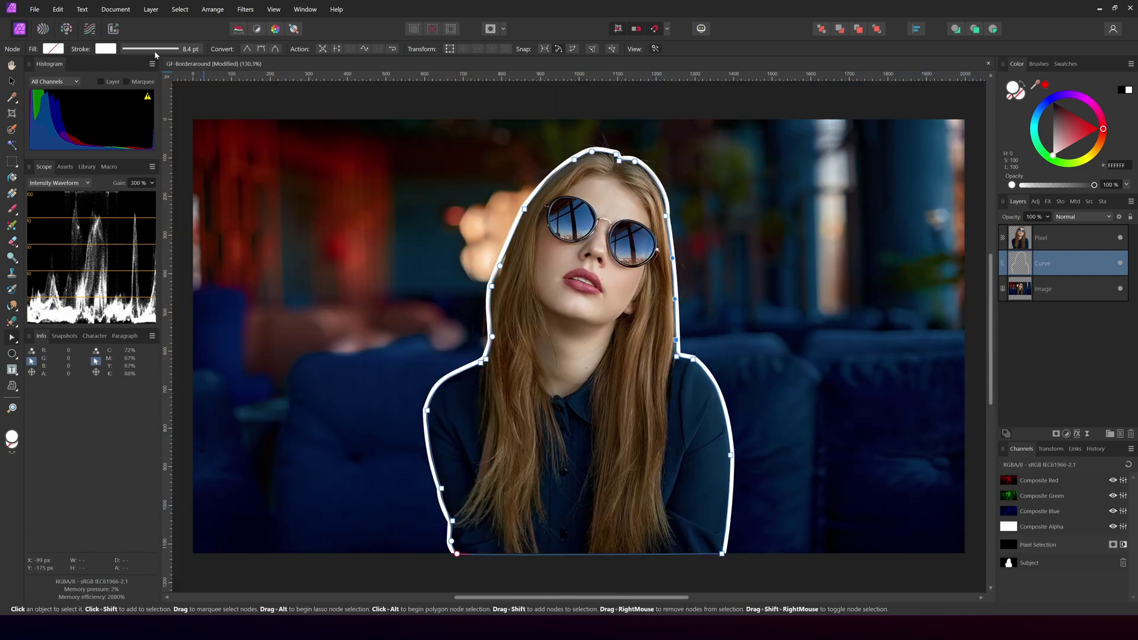
click(151, 48)
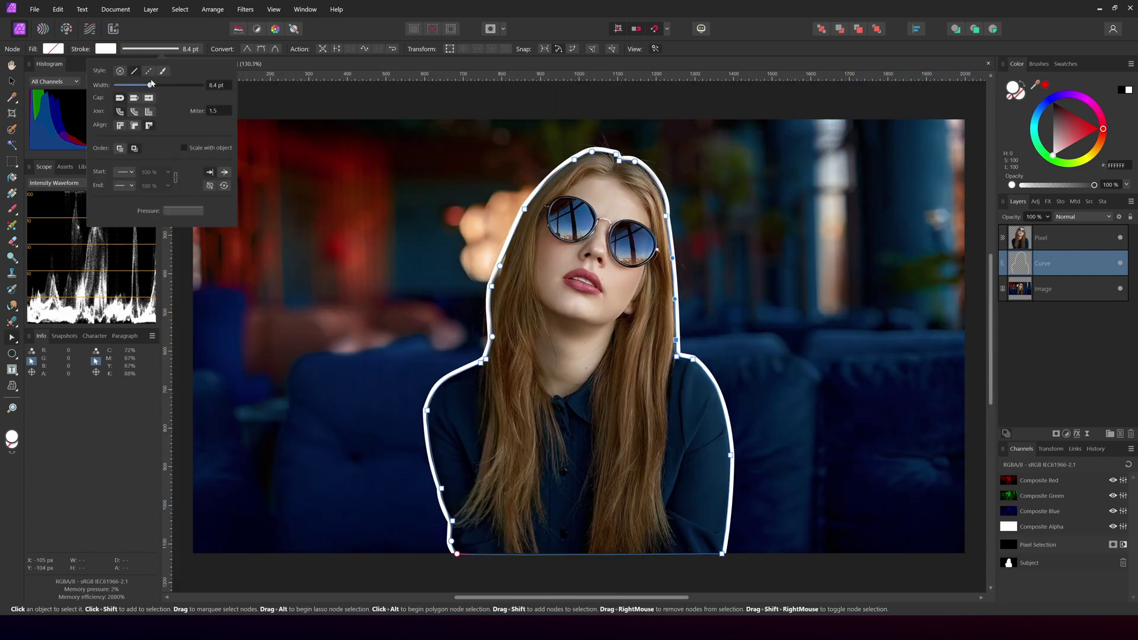
drag(151, 84, 165, 85)
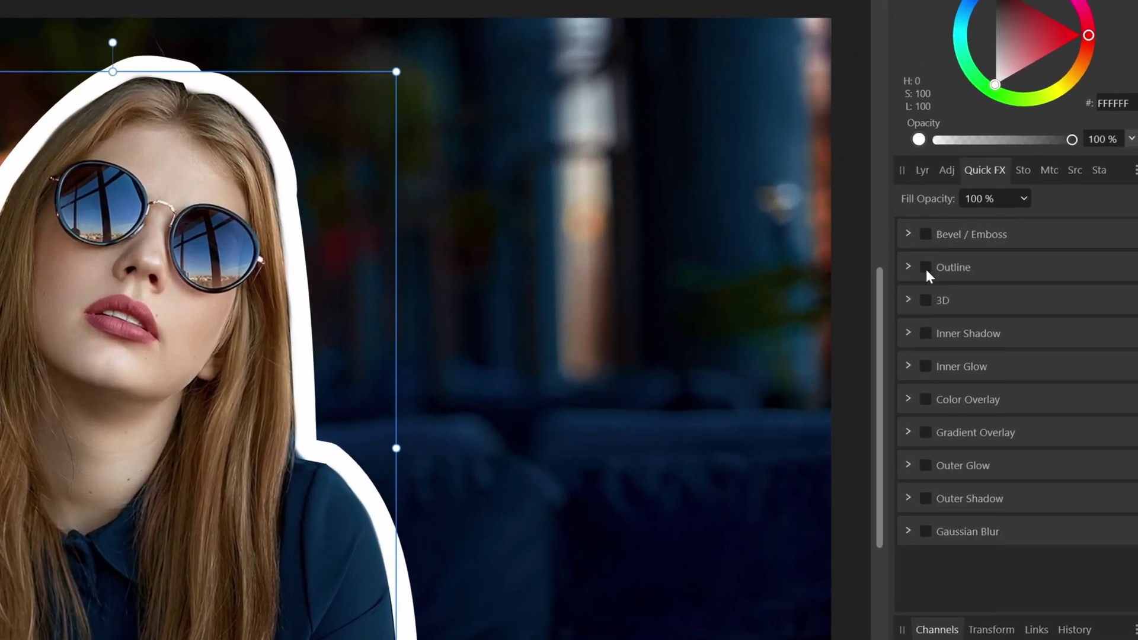
Re-enable the Pixel layer's 23.1 px white Outline and select the Curve layer.
click(1016, 253)
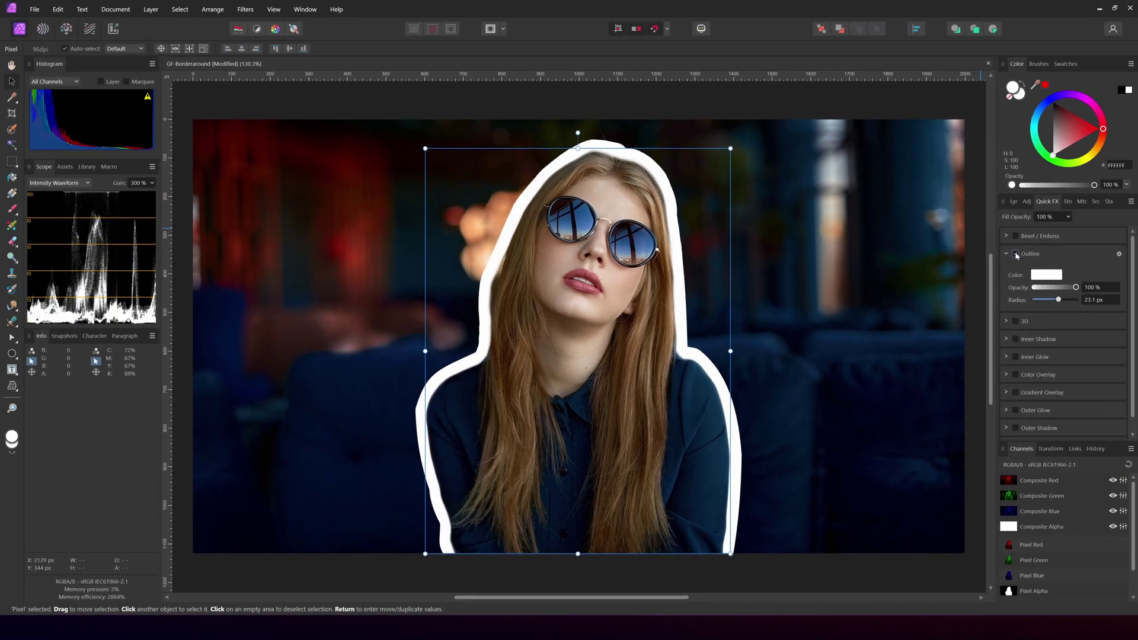
click(1014, 202)
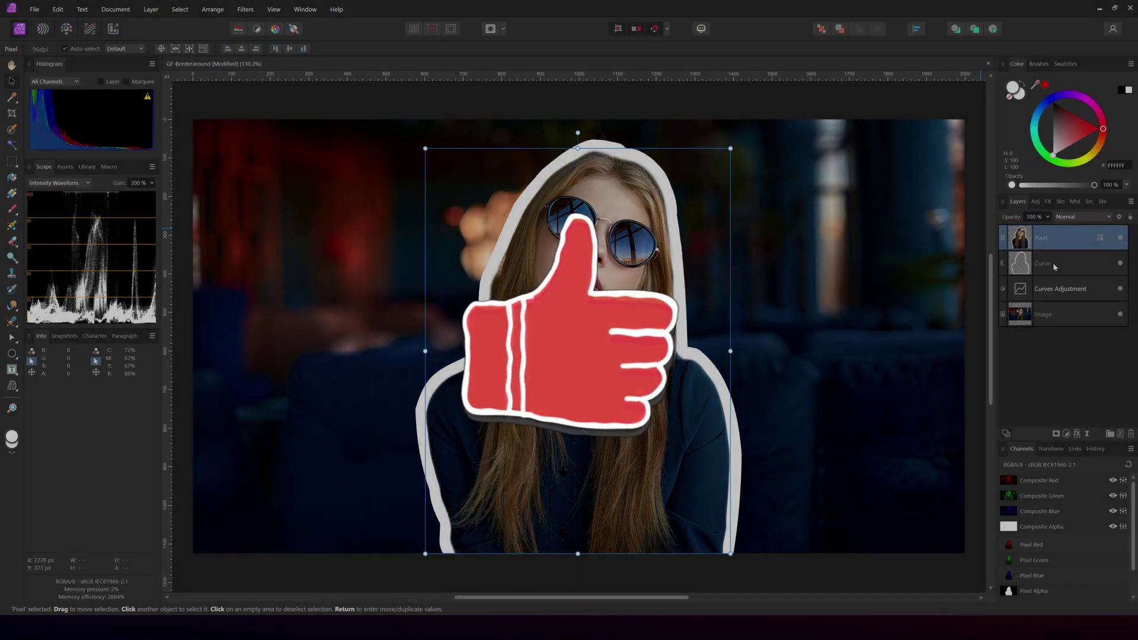
click(1054, 265)
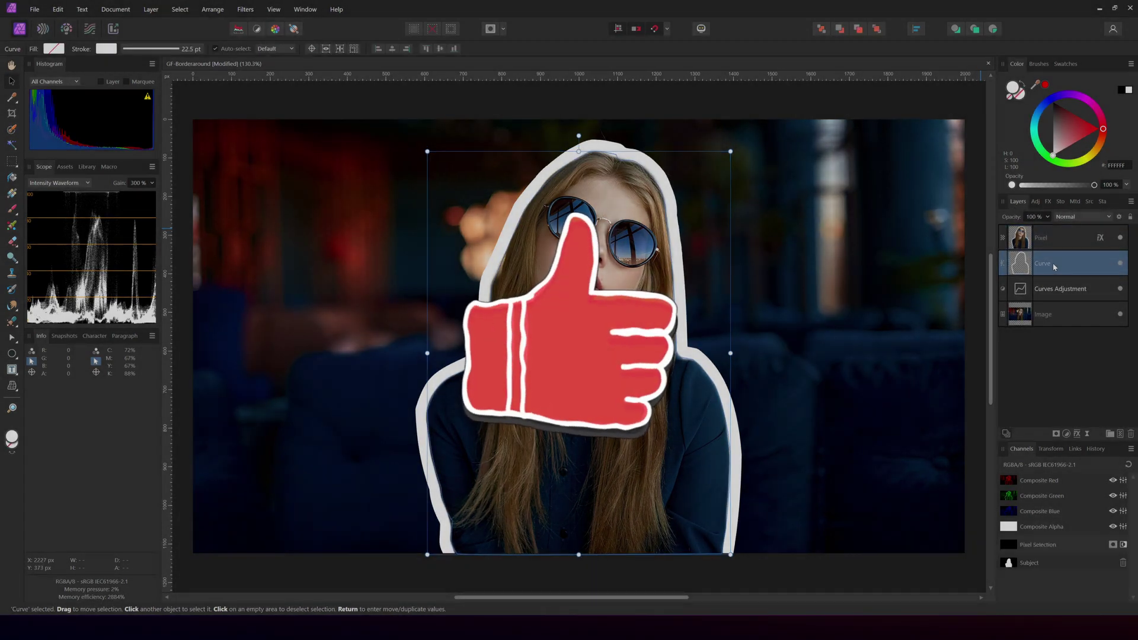
key(h)
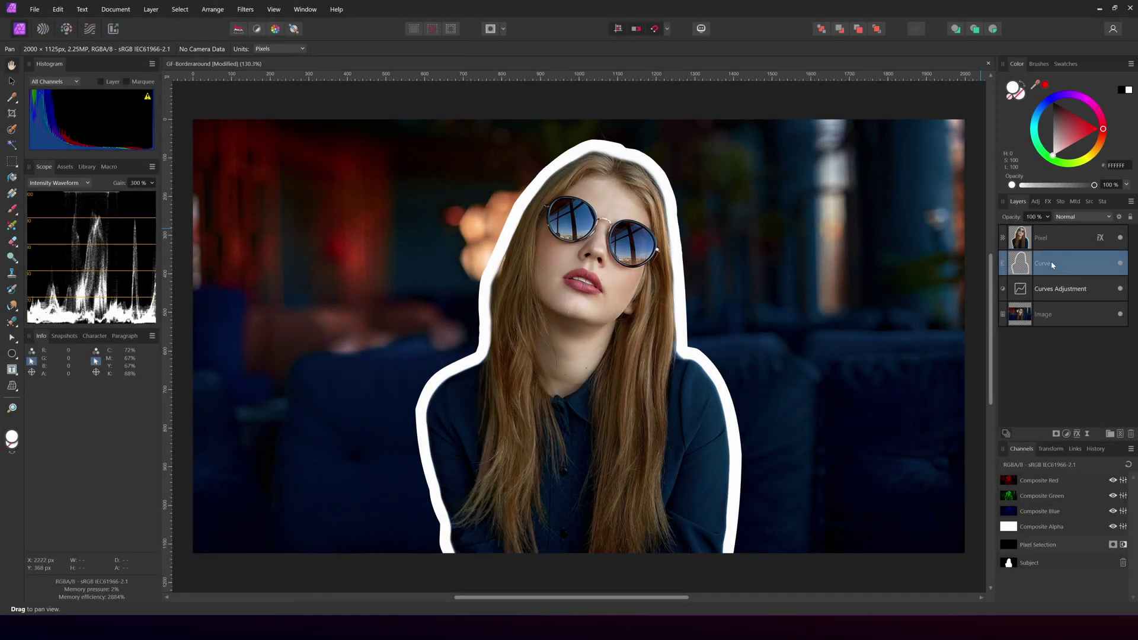